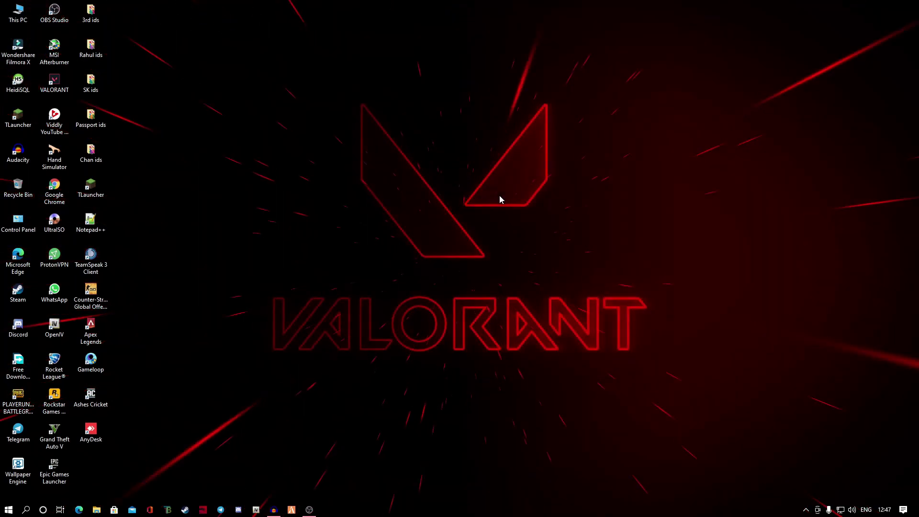
Open the Windows Temp folder by running "temp", delete everything in it and close the folder.
{"action": "key", "text": "super+r"}
{"action": "type", "text": "temp"}
{"action": "key", "text": "Return"}
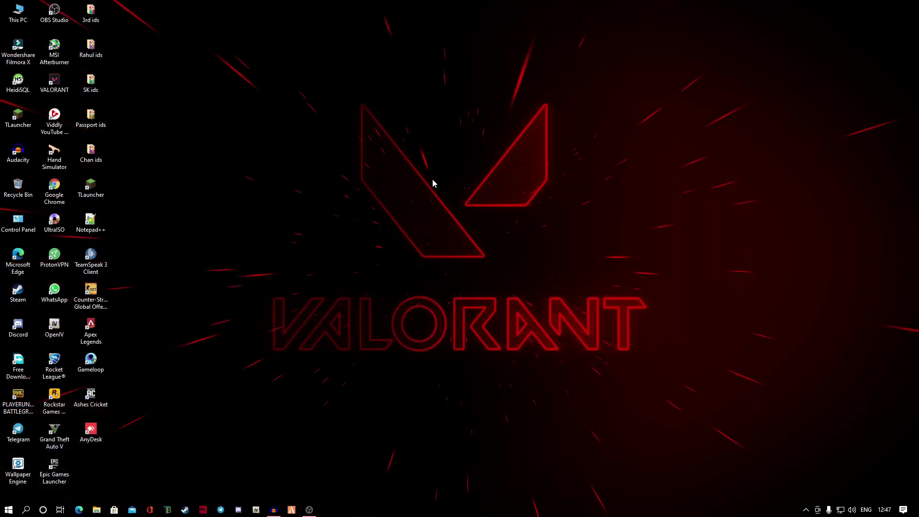
{"action": "key", "text": "ctrl+a"}
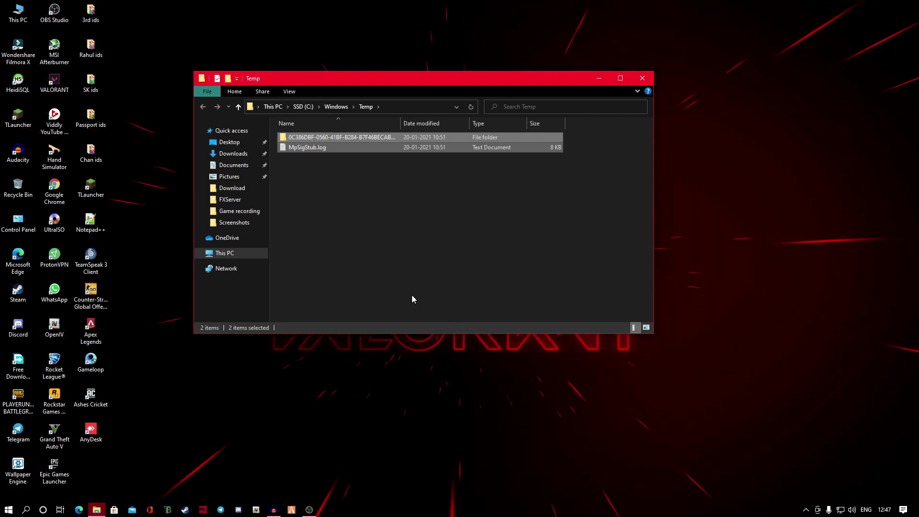
{"action": "key", "text": "Delete"}
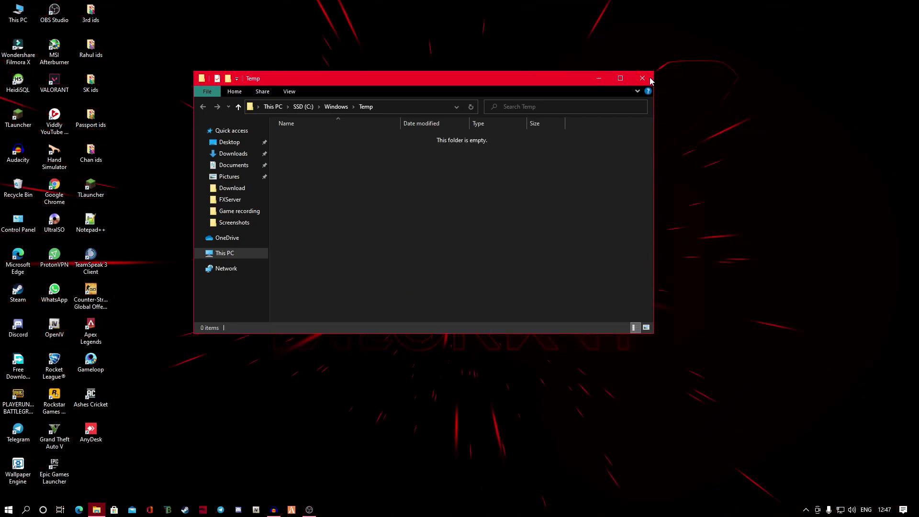
{"action": "left_click", "coordinate": [649, 80]}
Open the user's temp folder by running "%temp%", delete all its contents while skipping files in use, and close it.
{"action": "key", "text": "super+r"}
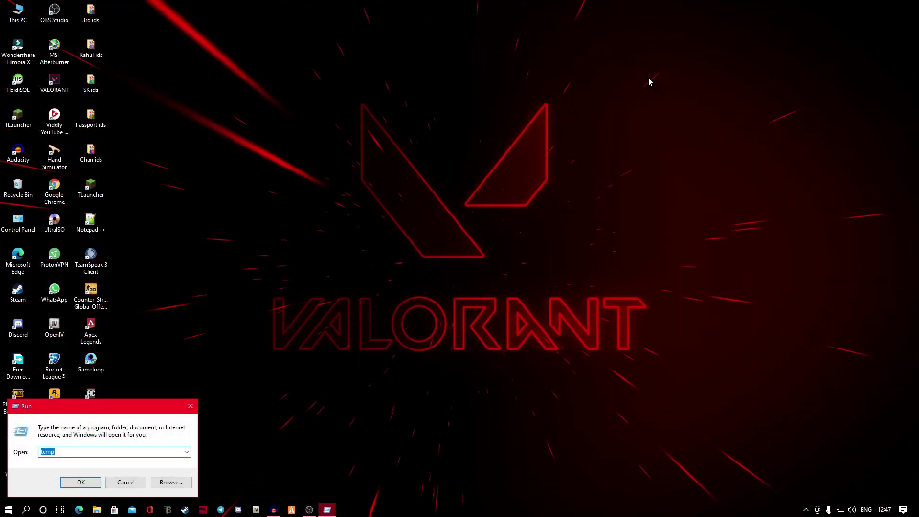
{"action": "type", "text": "%"}
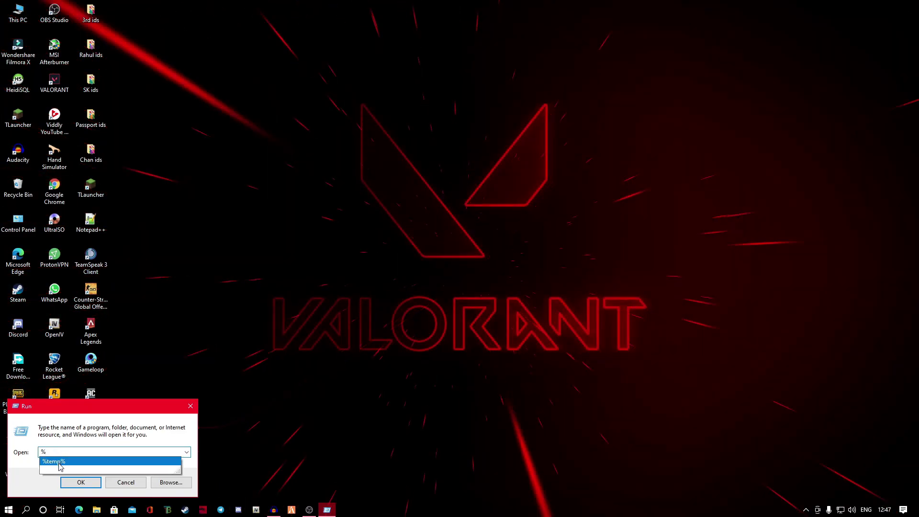
{"action": "left_click", "coordinate": [74, 486]}
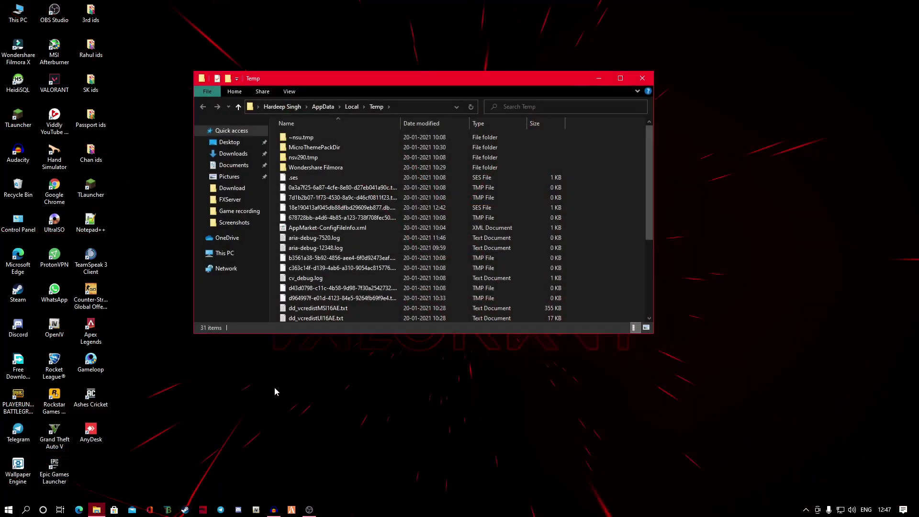
{"action": "key", "text": "ctrl+a"}
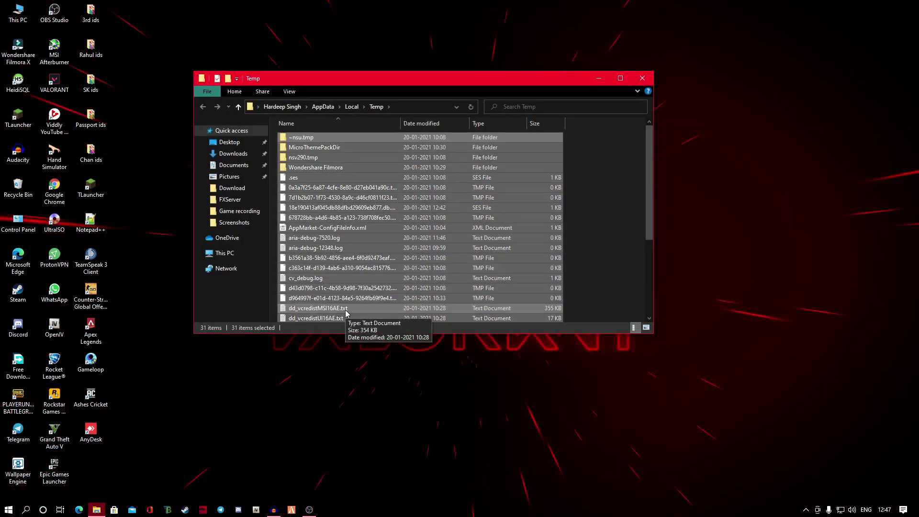
{"action": "key", "text": "Delete"}
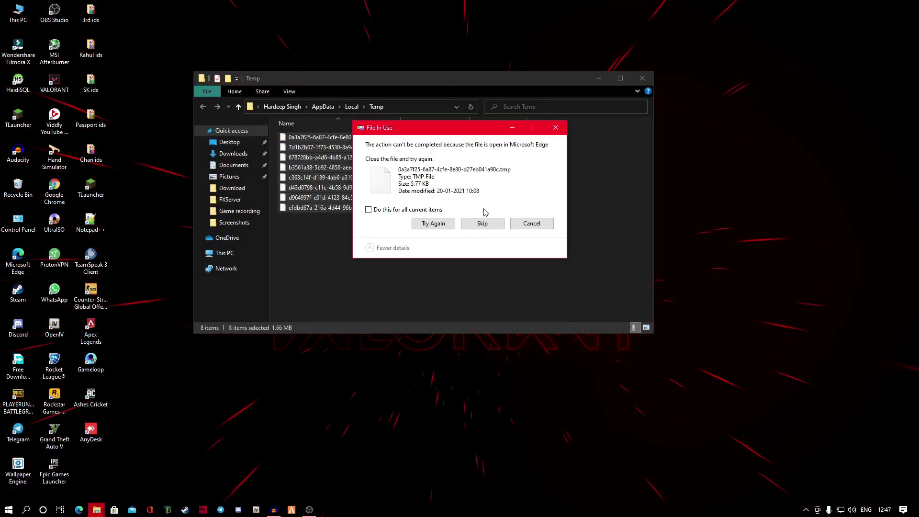
{"action": "left_click", "coordinate": [473, 227]}
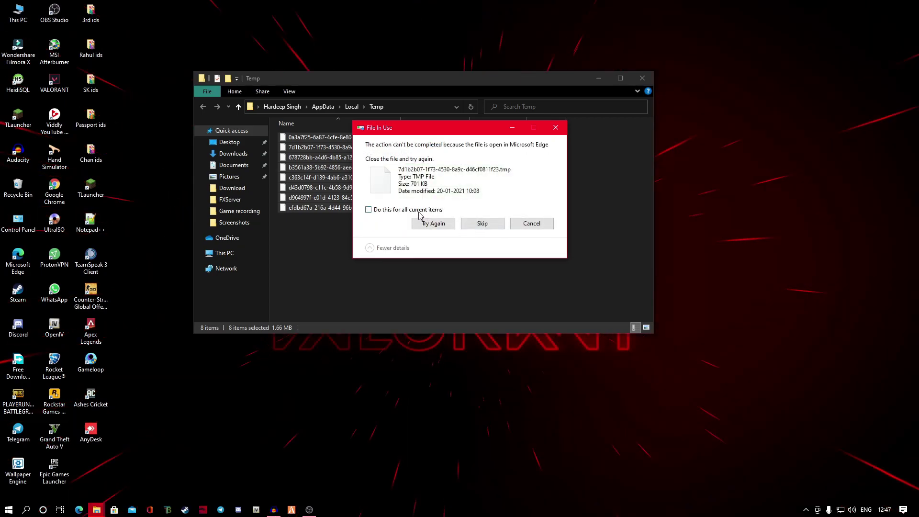
{"action": "left_click", "coordinate": [474, 225]}
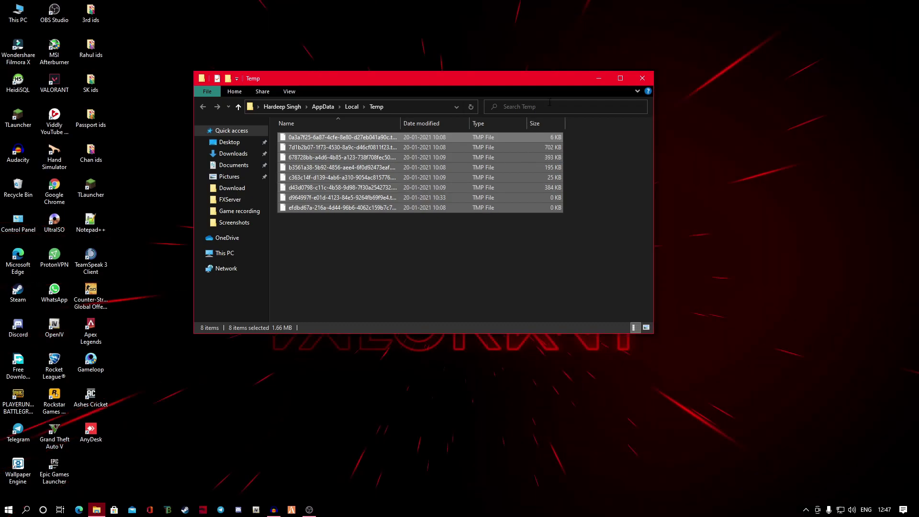
{"action": "left_click", "coordinate": [642, 79]}
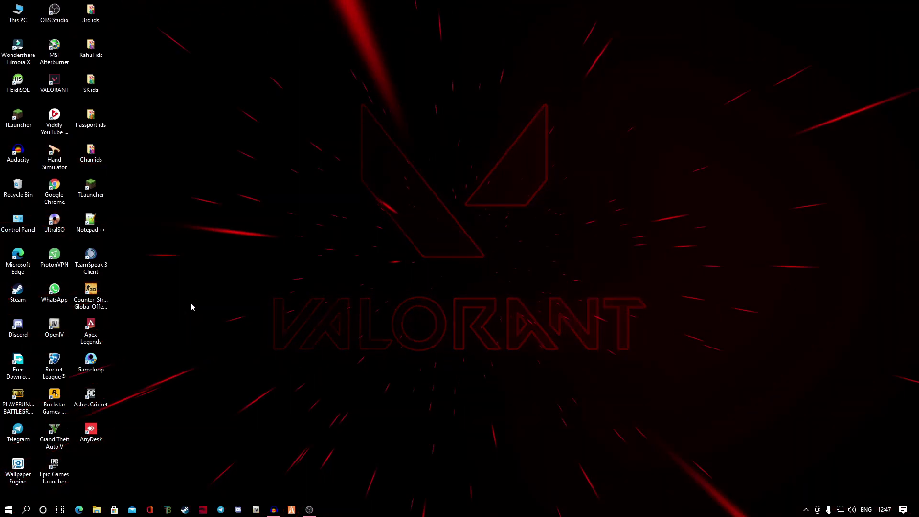
Open the Windows Prefetch folder by running "prefetch", delete all its files, skip the one in use and close it.
{"action": "key", "text": "super+r"}
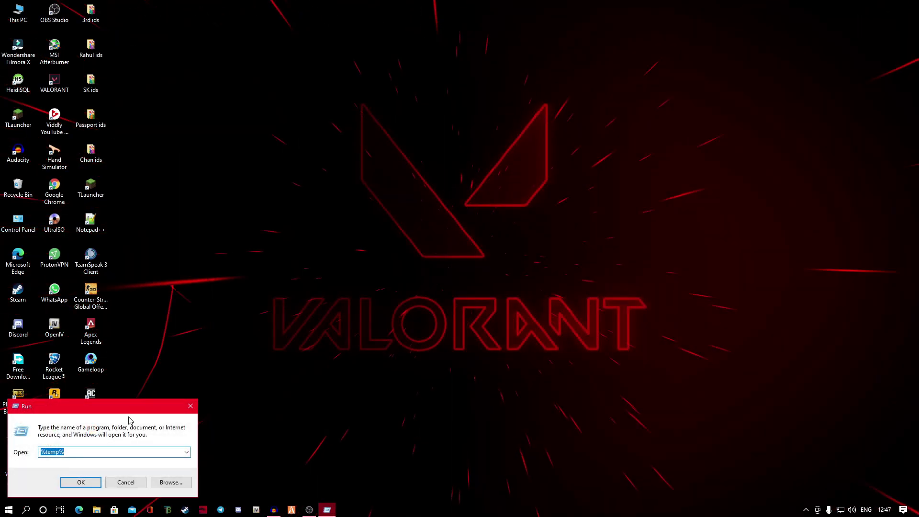
{"action": "type", "text": "pre"}
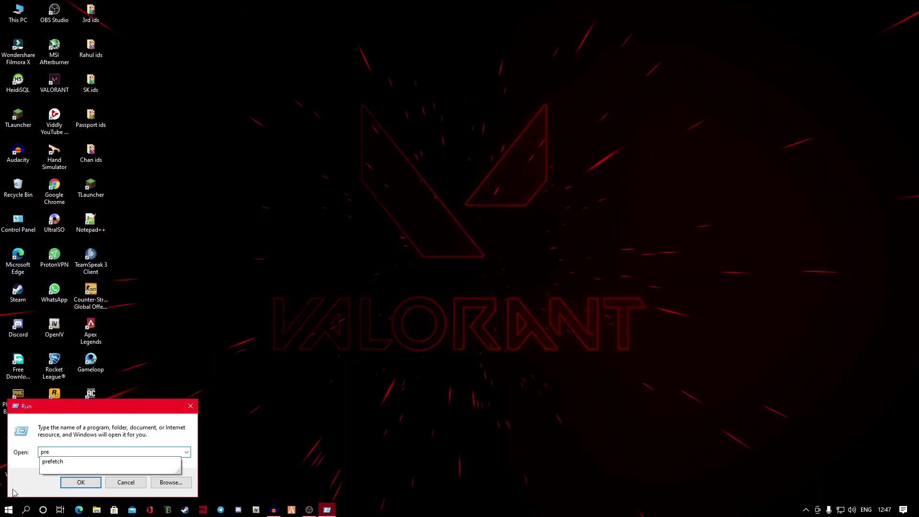
{"action": "left_click", "coordinate": [54, 462]}
{"action": "key", "text": "Return"}
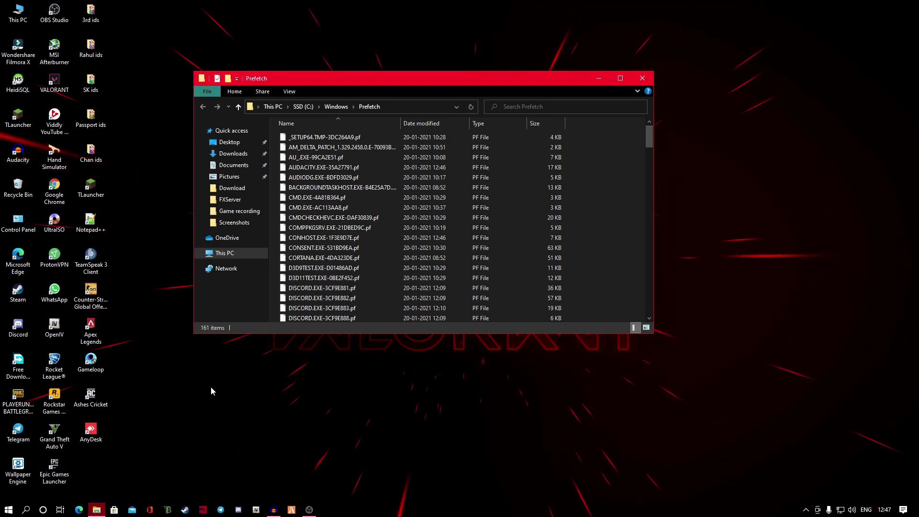
{"action": "key", "text": "ctrl+a"}
{"action": "key", "text": "Delete"}
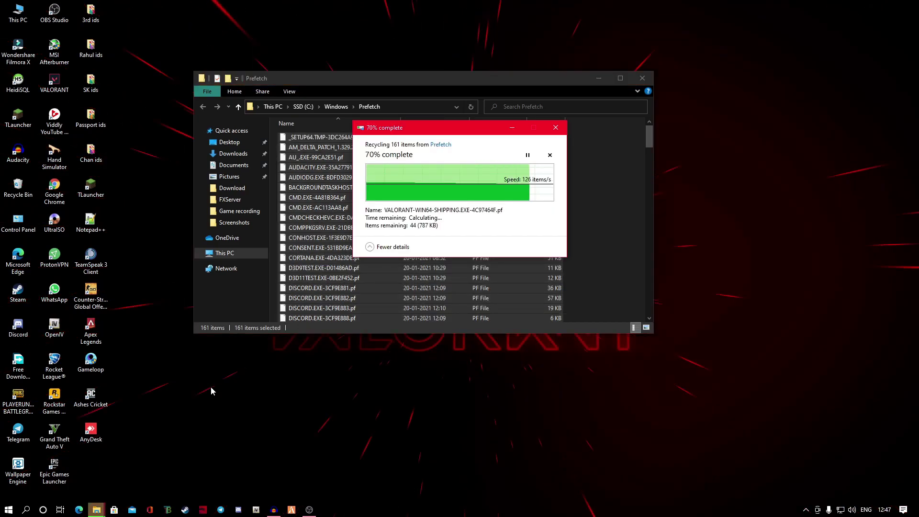
{"action": "right_click", "coordinate": [106, 245]}
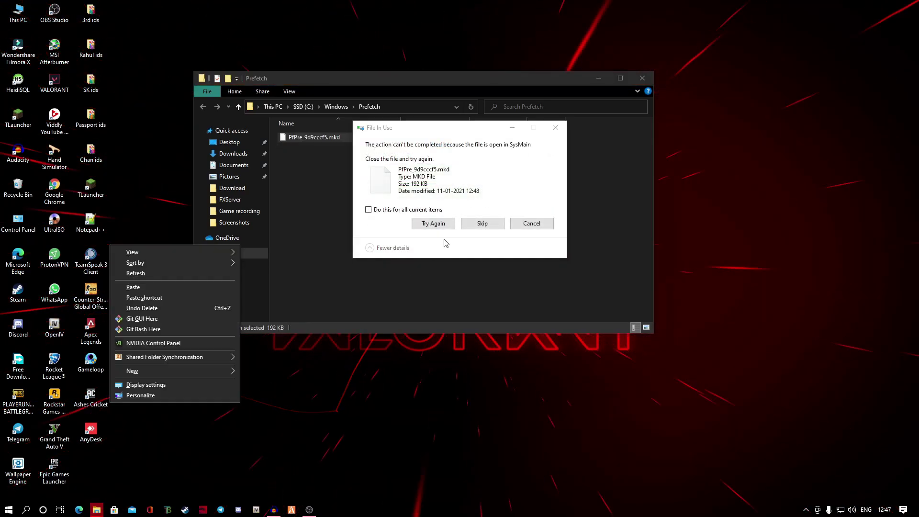
{"action": "left_click", "coordinate": [474, 225]}
{"action": "left_click", "coordinate": [642, 78]}
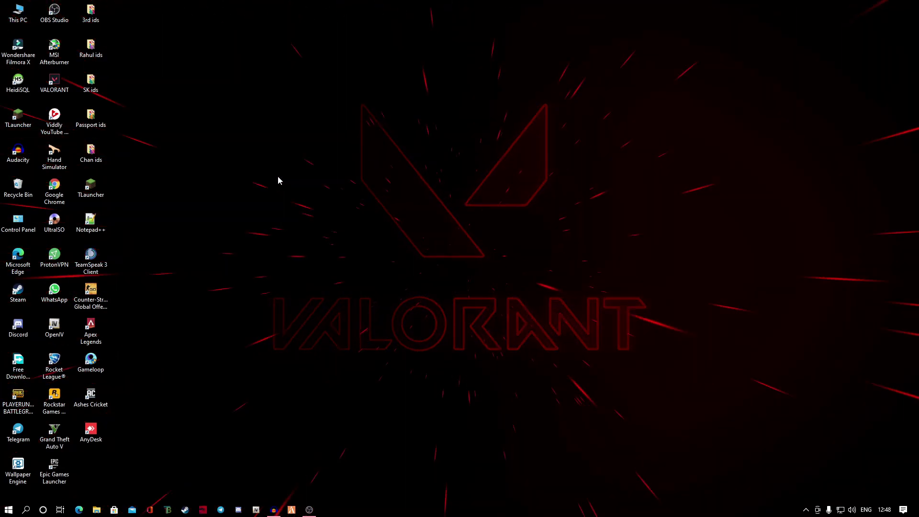
Find the Game Mode settings and check the switches for Game Mode, background recording and Xbox Game Bar.
{"action": "left_click", "coordinate": [27, 510]}
{"action": "type", "text": "gamew"}
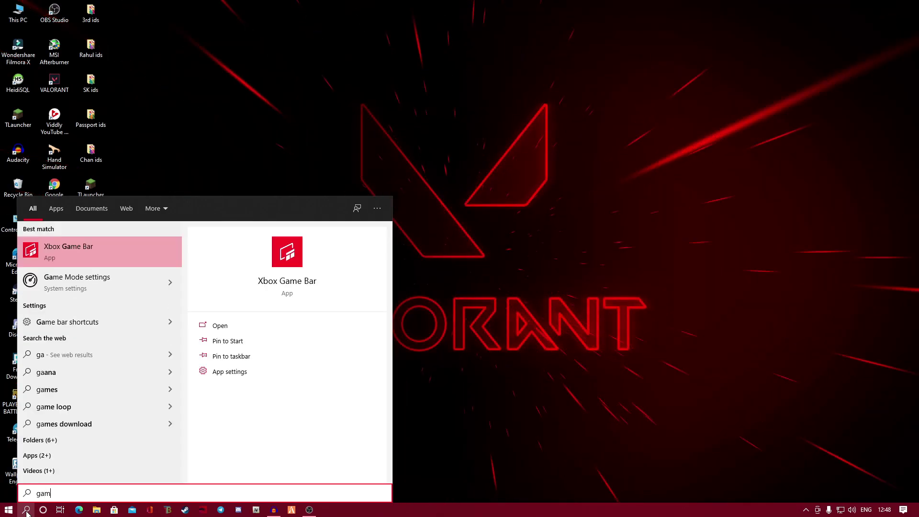
{"action": "left_click", "coordinate": [75, 262]}
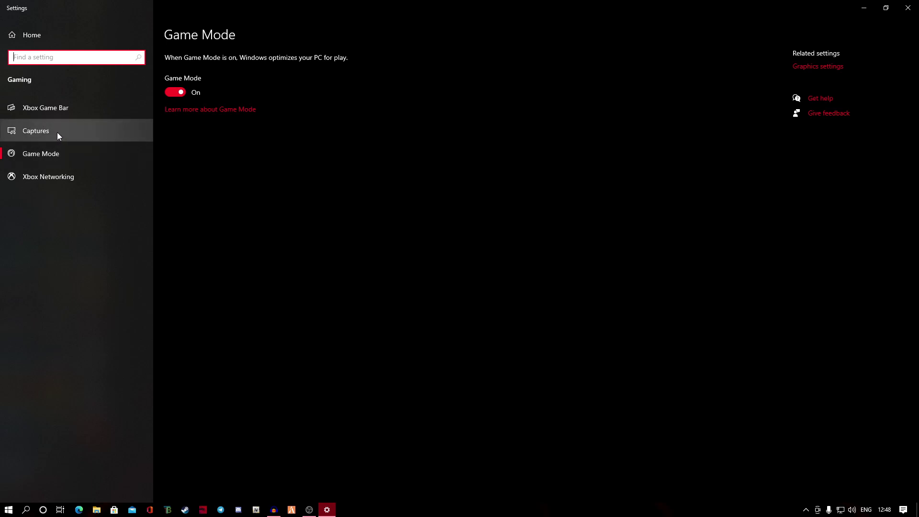
{"action": "left_click", "coordinate": [81, 137]}
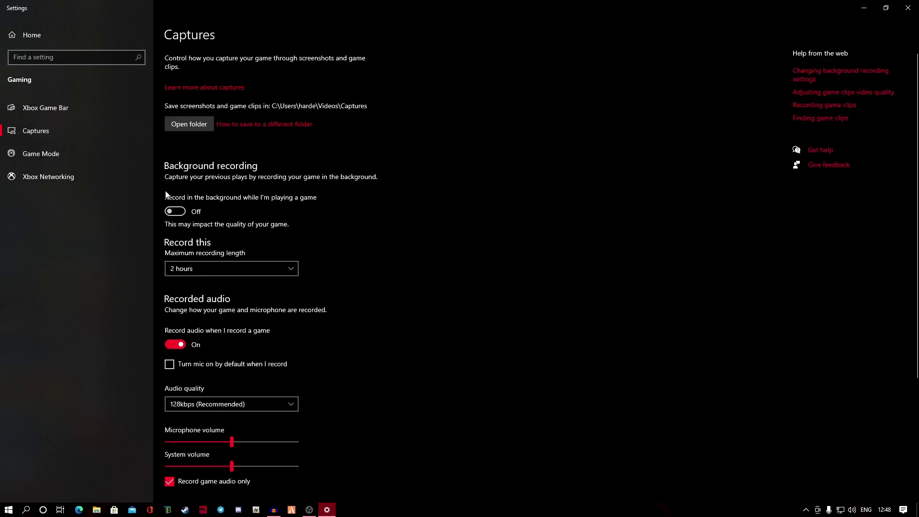
{"action": "left_click", "coordinate": [29, 108]}
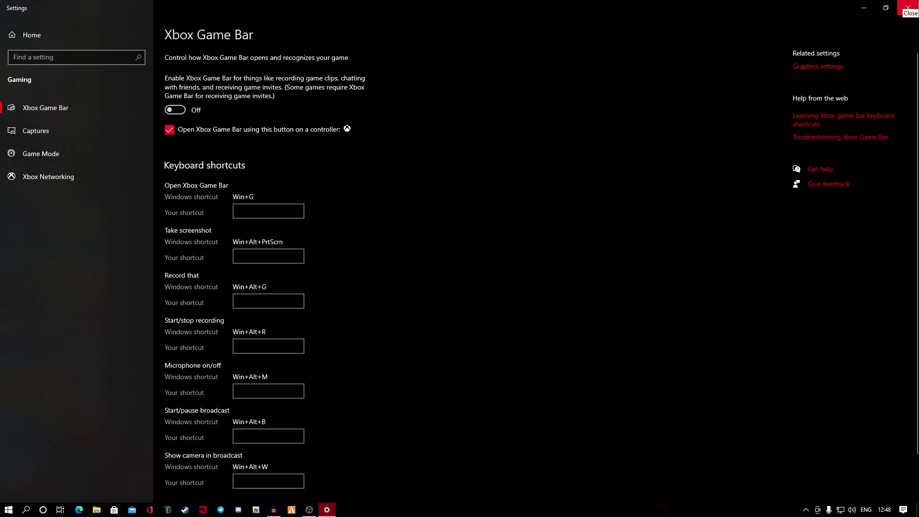
{"action": "left_click", "coordinate": [908, 7]}
Look up Focus assist and review the Windows System settings, then close Settings and refresh the desktop.
{"action": "left_click", "coordinate": [28, 510]}
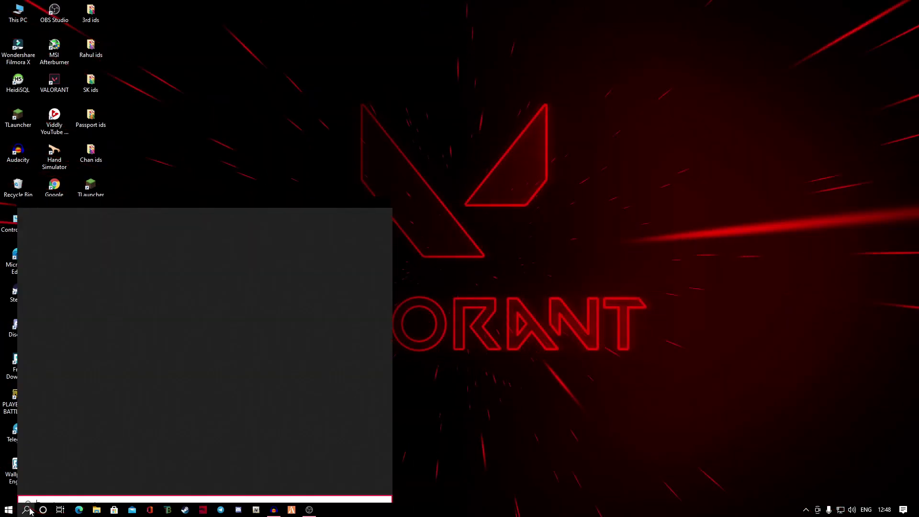
{"action": "type", "text": "fouc"}
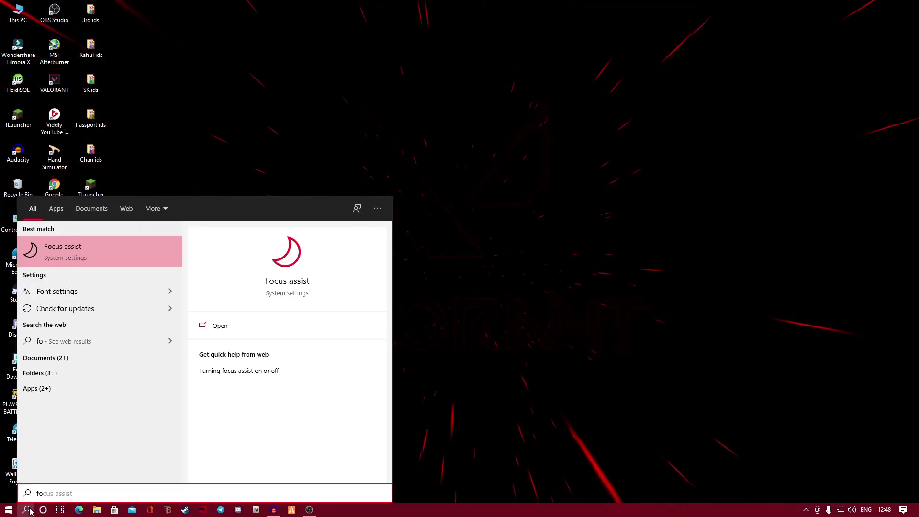
{"action": "left_click", "coordinate": [49, 254]}
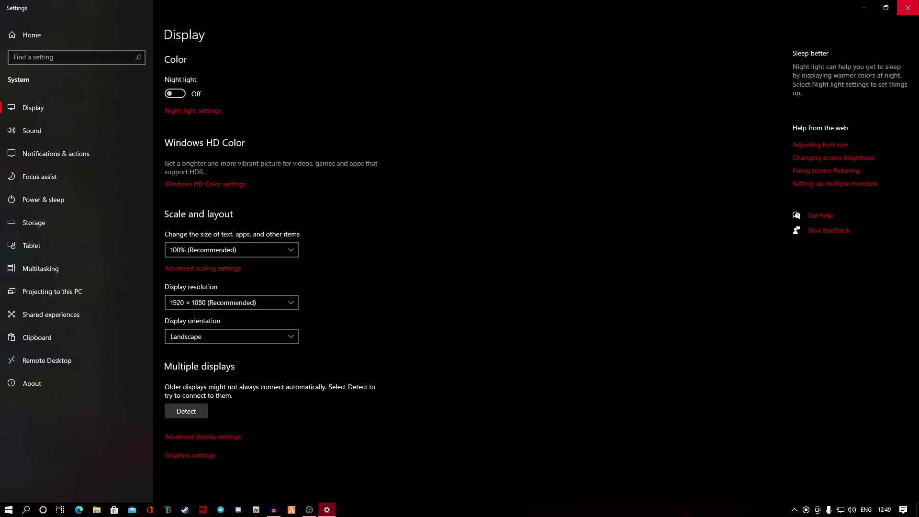
{"action": "left_click", "coordinate": [908, 7]}
{"action": "right_click", "coordinate": [191, 80]}
{"action": "left_click", "coordinate": [270, 108]}
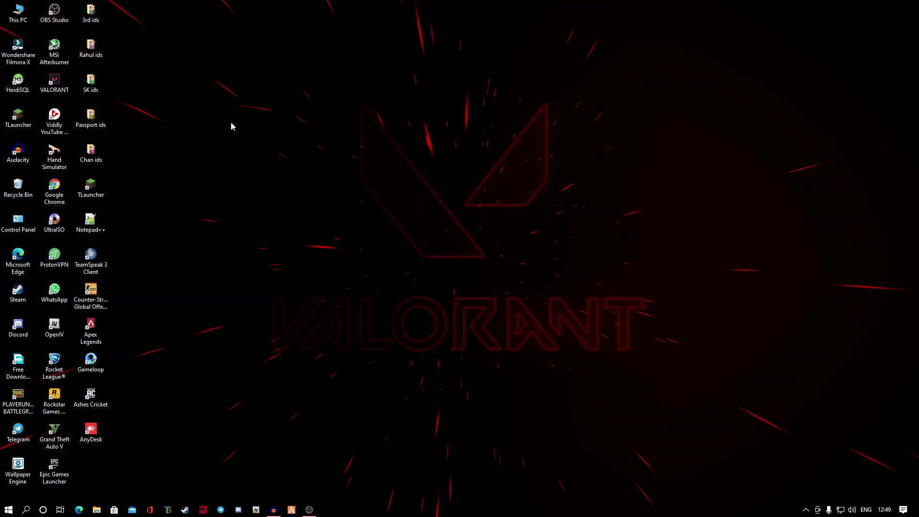
Open Discord's user settings and check its Windows startup options and the in-game overlay option.
{"action": "left_click", "coordinate": [17, 325]}
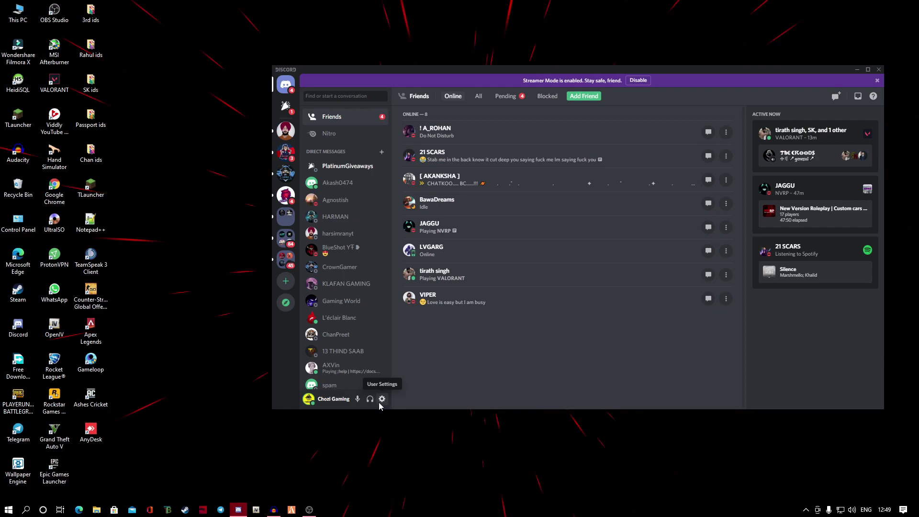
{"action": "left_click", "coordinate": [381, 399]}
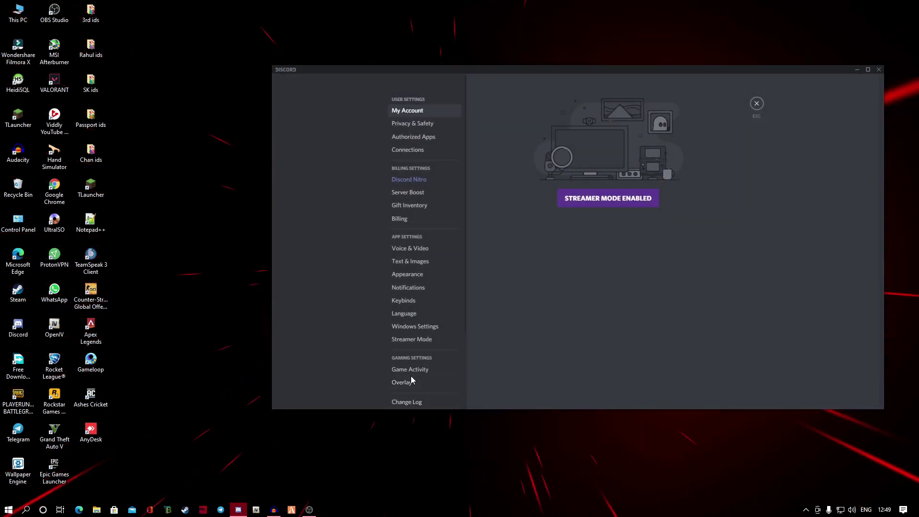
{"action": "left_click", "coordinate": [421, 328]}
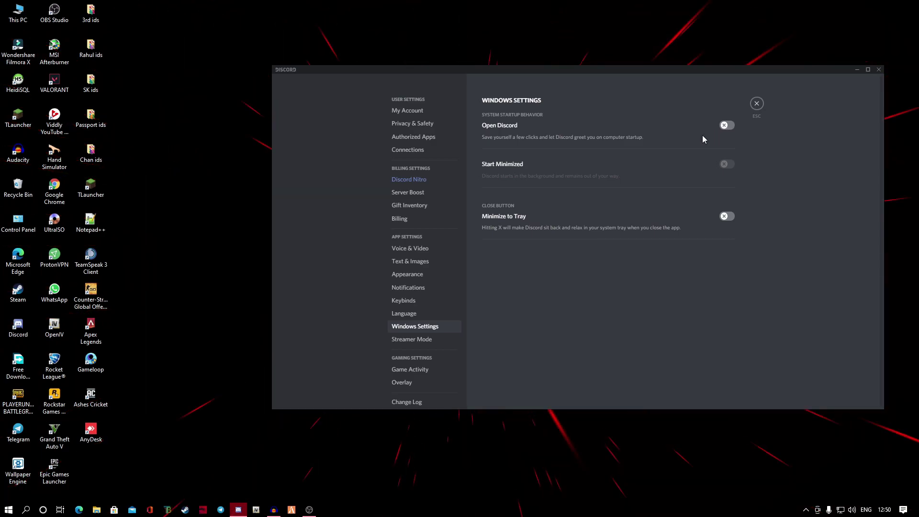
{"action": "left_click", "coordinate": [412, 383]}
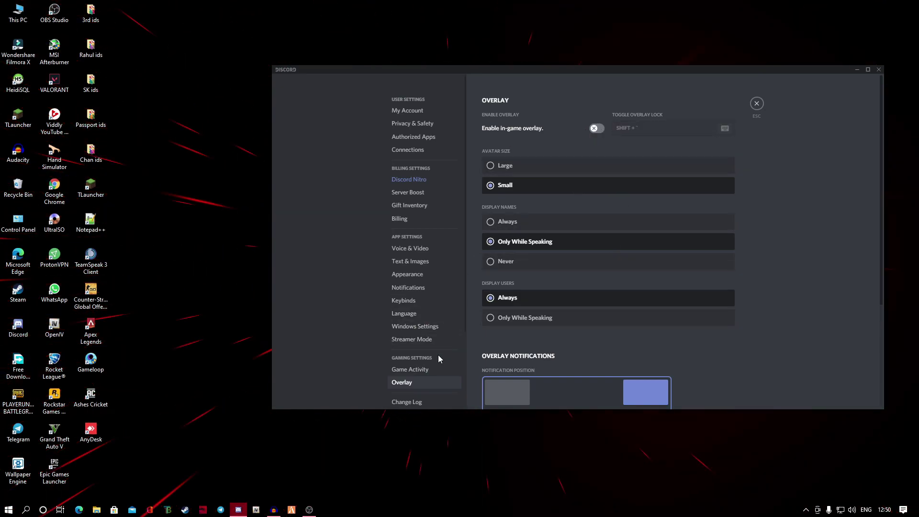
Turn off Enable Streamer Mode and Automatically Enable/Disable in Discord, and review the remaining Streamer Mode options.
{"action": "left_click", "coordinate": [421, 341]}
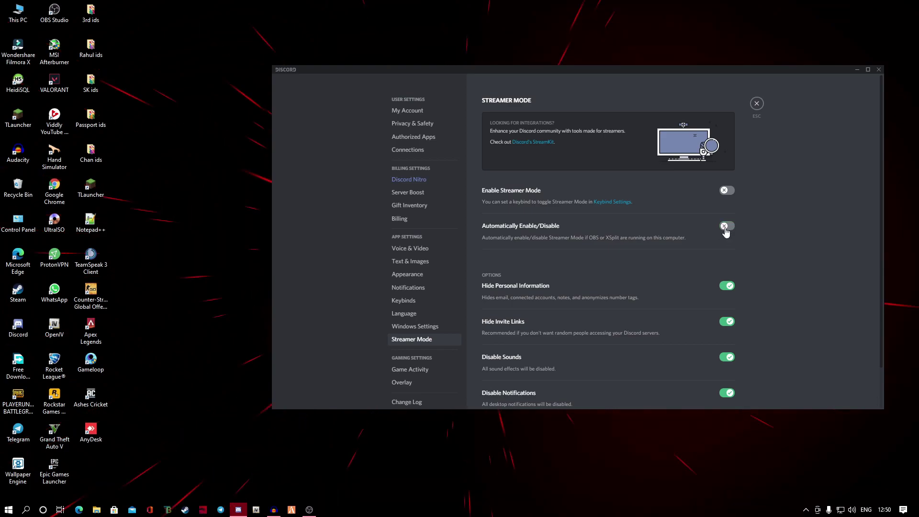
{"action": "scroll", "coordinate": [614, 371], "scroll_direction": "down", "scroll_amount": 1}
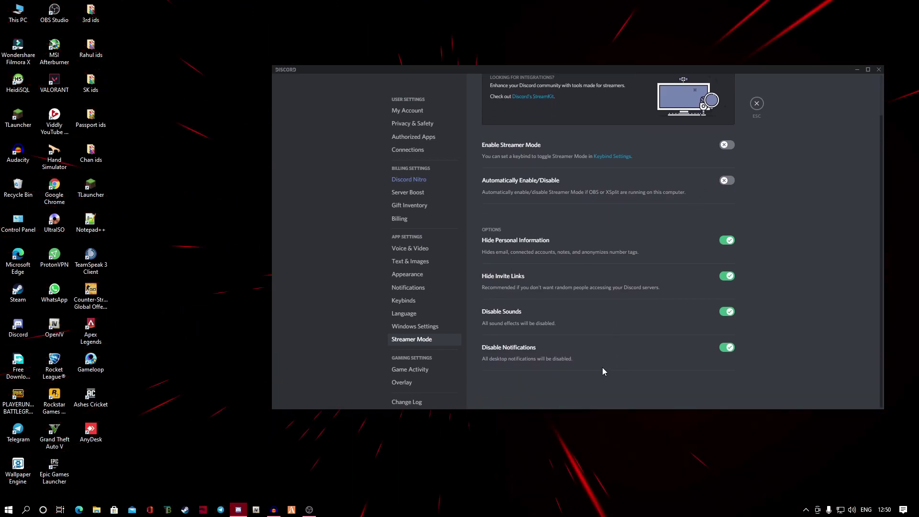
{"action": "scroll", "coordinate": [591, 369], "scroll_direction": "up", "scroll_amount": 1}
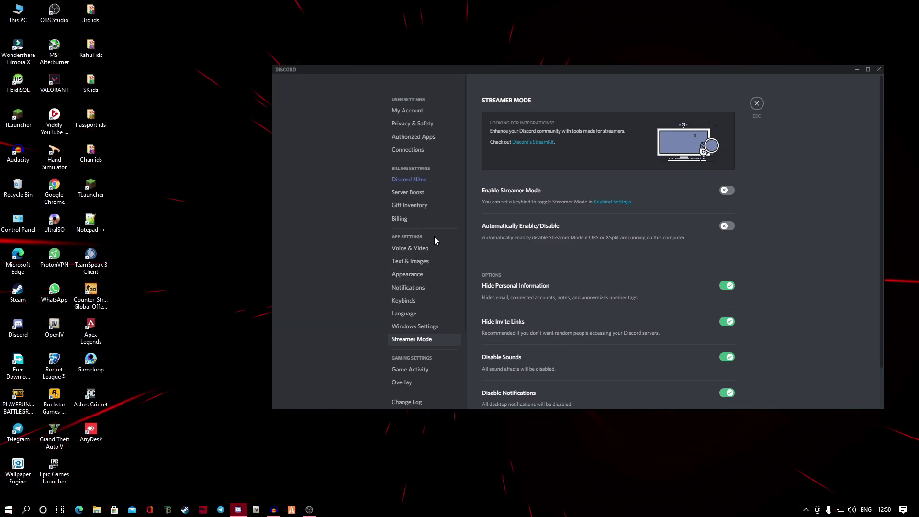
Check the Hardware Acceleration option in Discord's Appearance settings and close Discord.
{"action": "left_click", "coordinate": [420, 278]}
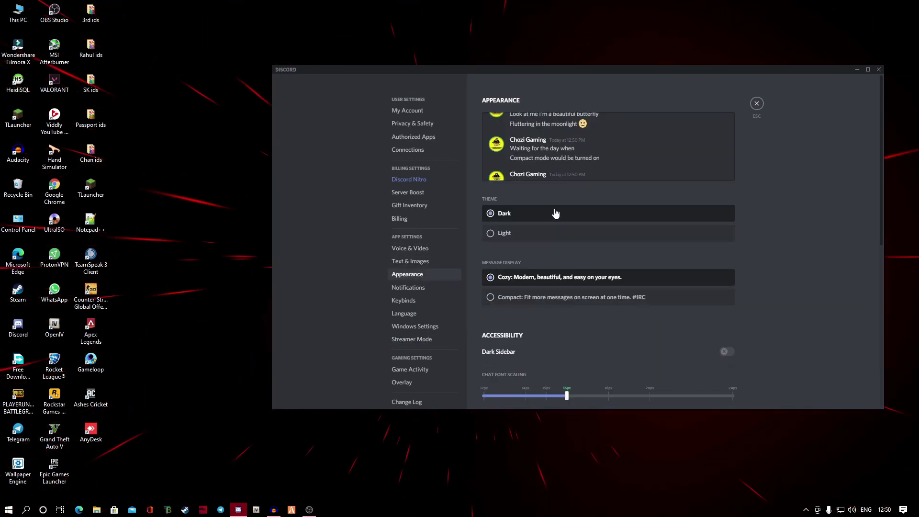
{"action": "scroll", "coordinate": [569, 246], "scroll_direction": "down", "scroll_amount": 7}
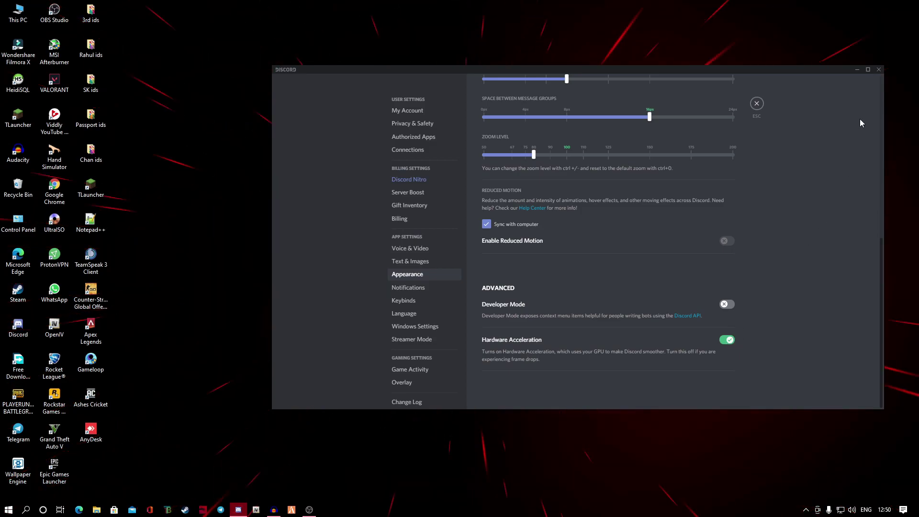
{"action": "left_click", "coordinate": [879, 70]}
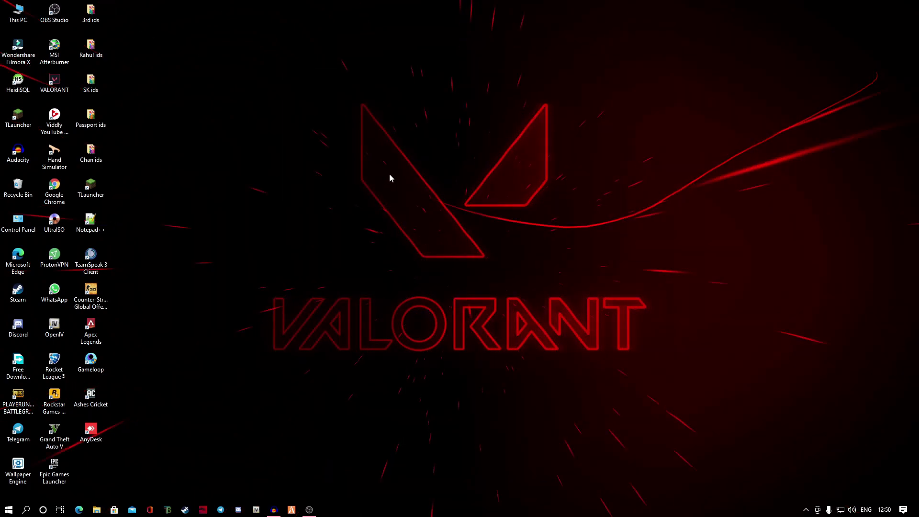
Refresh the desktop and open Windows Graphics settings by searching for "gpu".
{"action": "right_click", "coordinate": [65, 144]}
{"action": "left_click", "coordinate": [173, 177]}
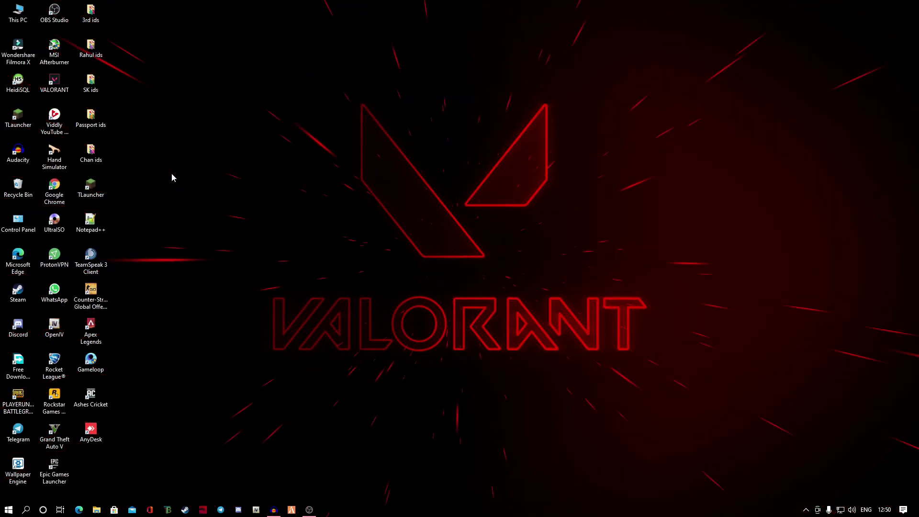
{"action": "left_click", "coordinate": [28, 511]}
{"action": "type", "text": "gpu"}
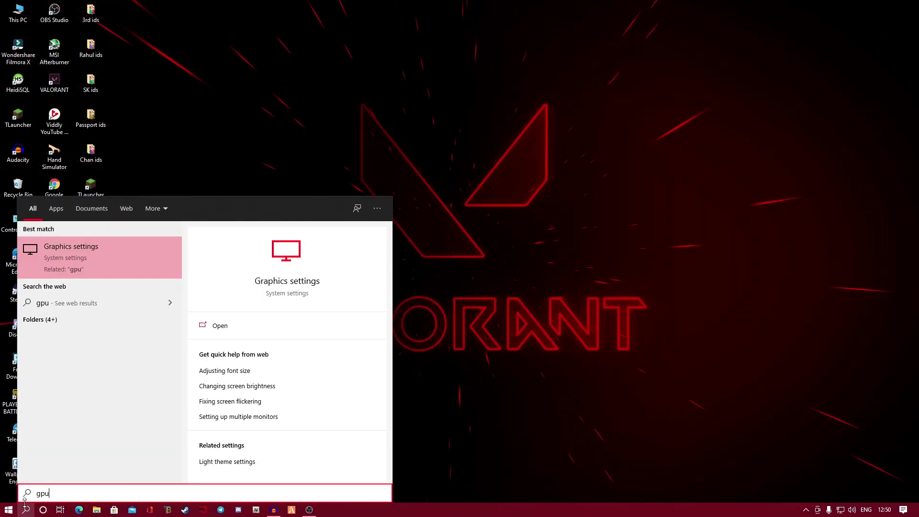
{"action": "left_click", "coordinate": [106, 265]}
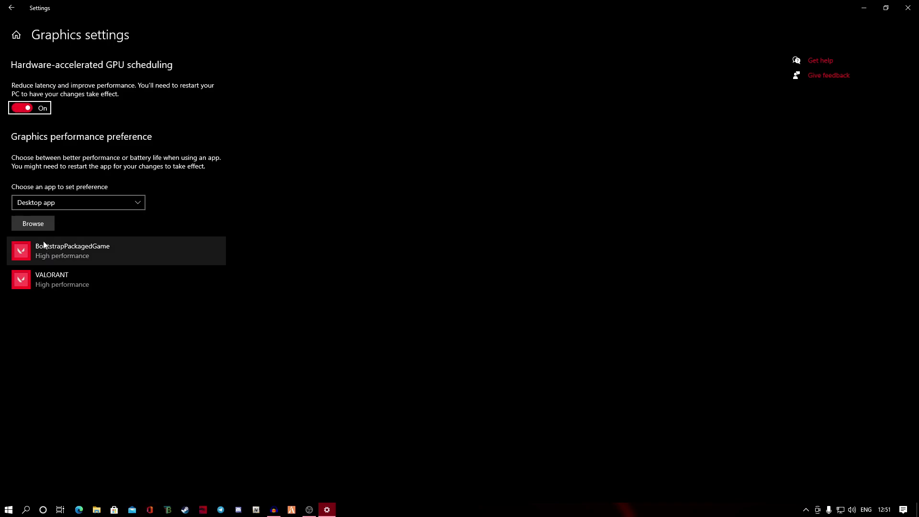
Remove the BootstrapPackagedGame and VALORANT entries from the graphics performance preference list.
{"action": "left_click", "coordinate": [95, 258]}
{"action": "left_click", "coordinate": [196, 291]}
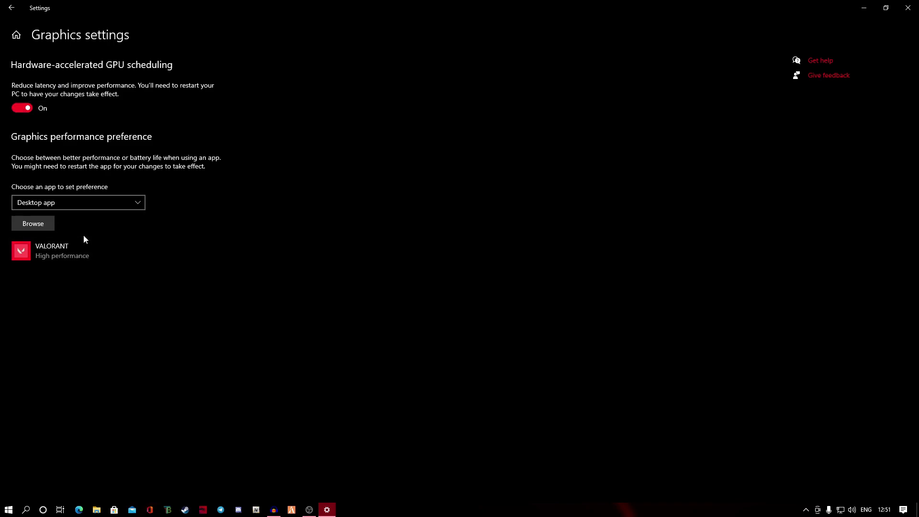
{"action": "left_click", "coordinate": [91, 251]}
{"action": "left_click", "coordinate": [194, 294]}
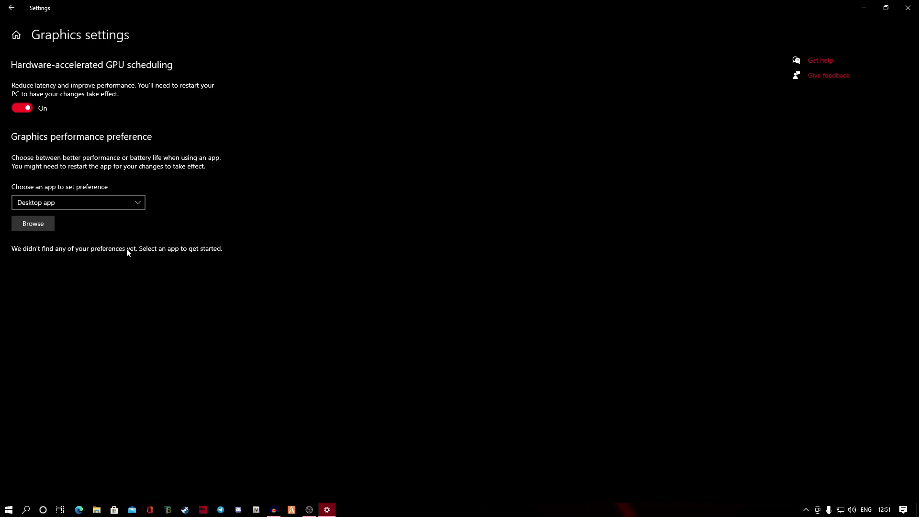
Add VALORANT.exe from C:\Riot Games\VALORANT\live to the graphics performance preference list as a desktop app.
{"action": "left_click", "coordinate": [48, 228]}
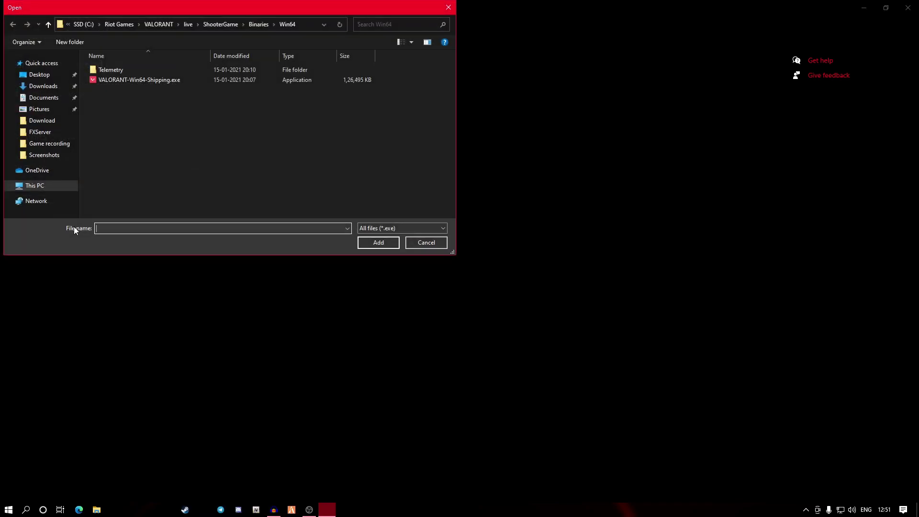
{"action": "left_click", "coordinate": [88, 24]}
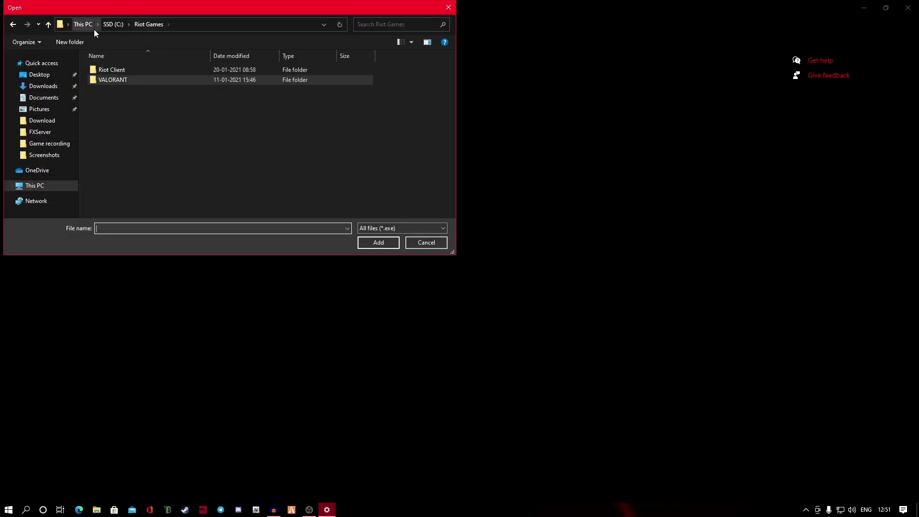
{"action": "left_click", "coordinate": [117, 24]}
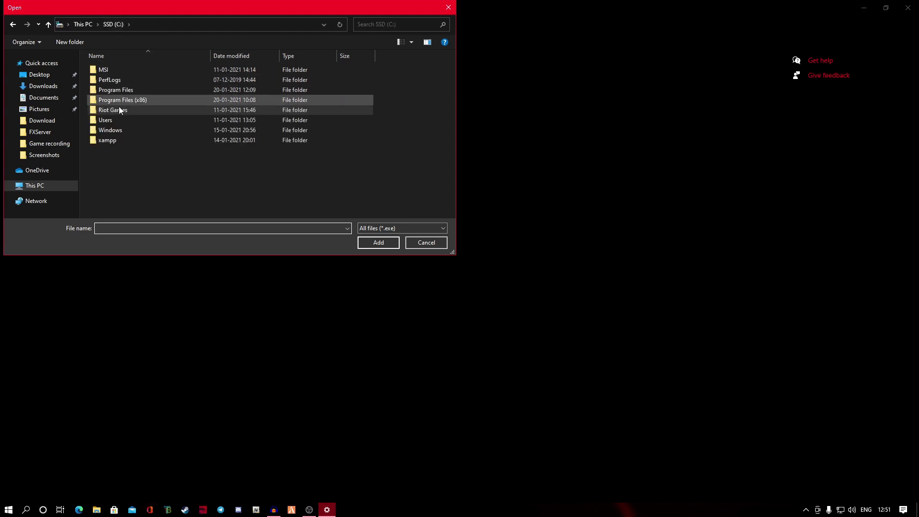
{"action": "double_click", "coordinate": [116, 113]}
{"action": "double_click", "coordinate": [130, 78]}
{"action": "double_click", "coordinate": [111, 71]}
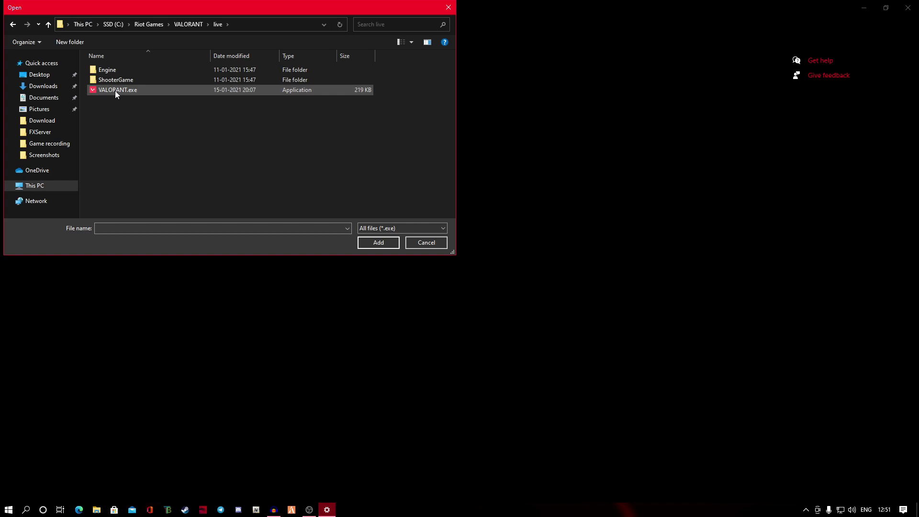
{"action": "double_click", "coordinate": [116, 90]}
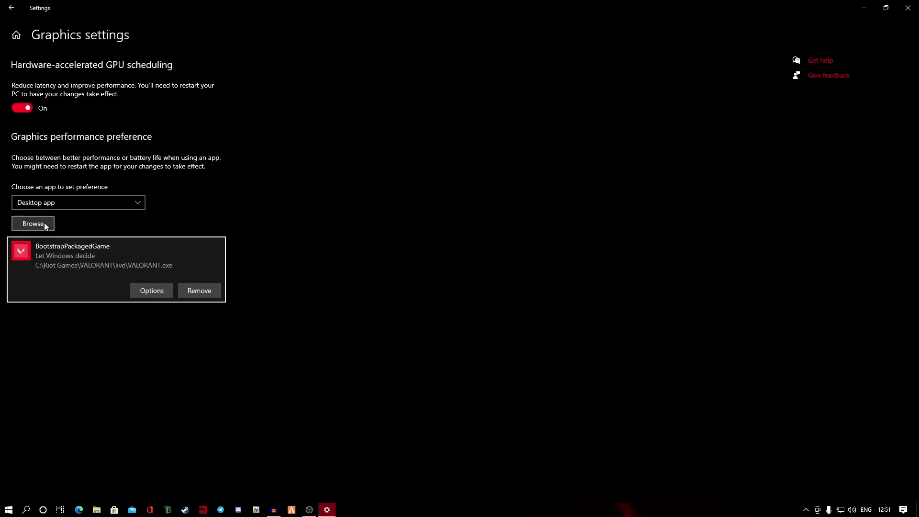
Add VALORANT-Win64-Shipping.exe from the live folder's ShooterGame\Binaries\Win64 to the graphics performance preference list.
{"action": "left_click", "coordinate": [20, 223]}
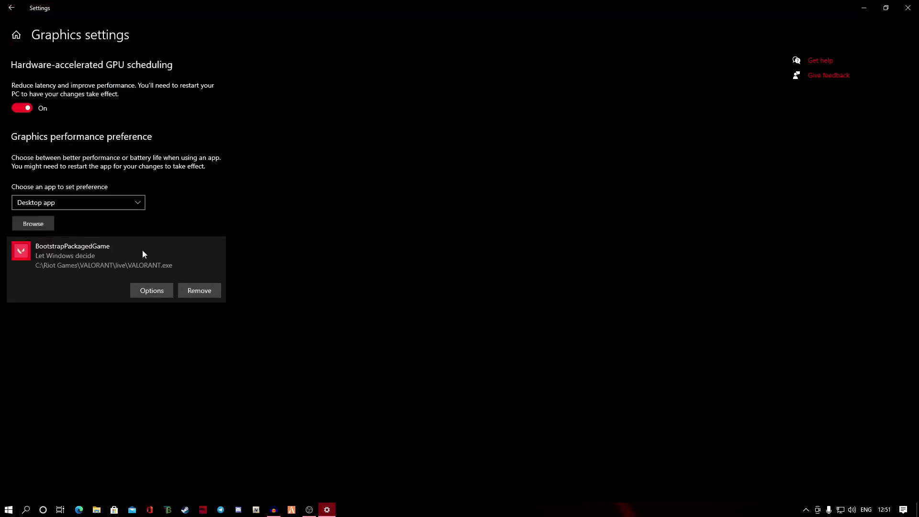
{"action": "double_click", "coordinate": [133, 80]}
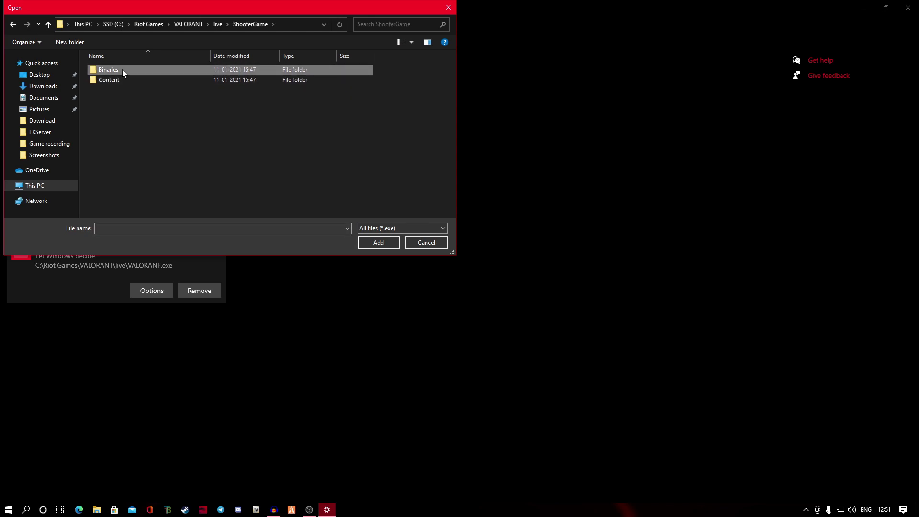
{"action": "double_click", "coordinate": [122, 70]}
{"action": "double_click", "coordinate": [121, 68]}
{"action": "double_click", "coordinate": [136, 79]}
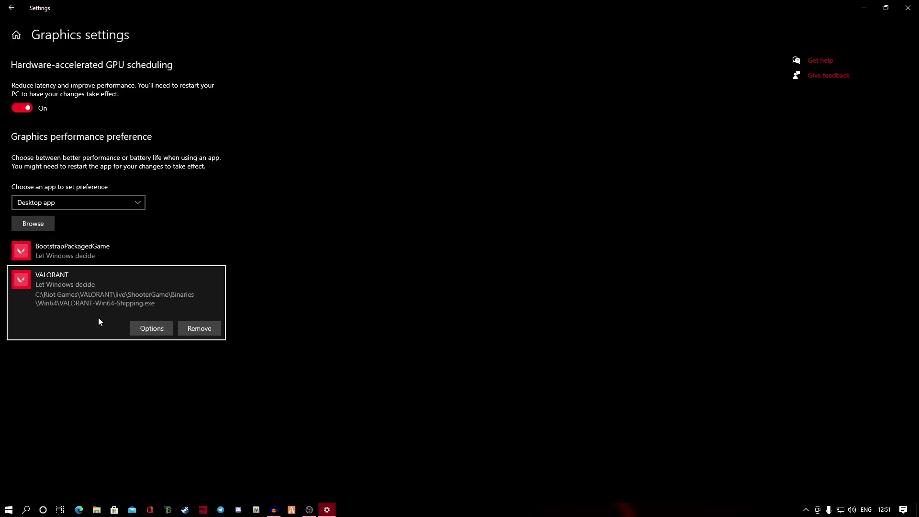
Set the graphics preference of both VALORANT and BootstrapPackagedGame to High performance and save each.
{"action": "left_click", "coordinate": [168, 332]}
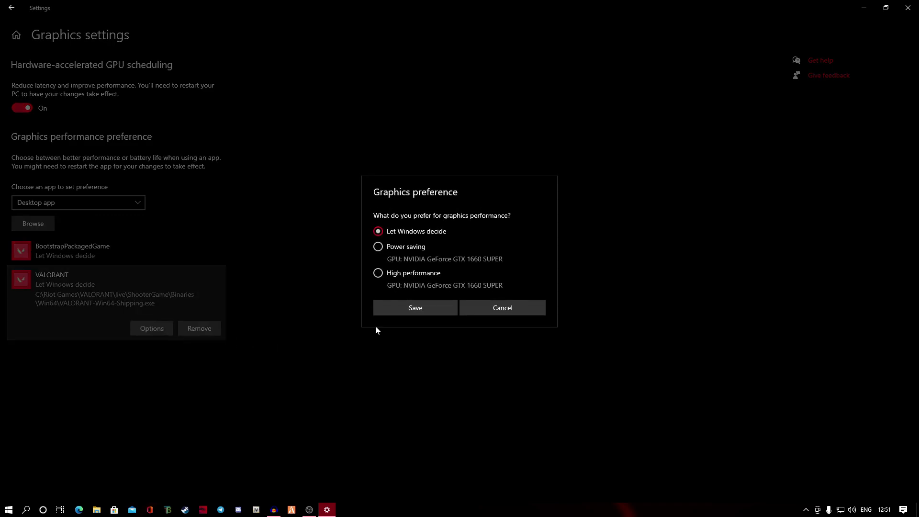
{"action": "left_click", "coordinate": [420, 309]}
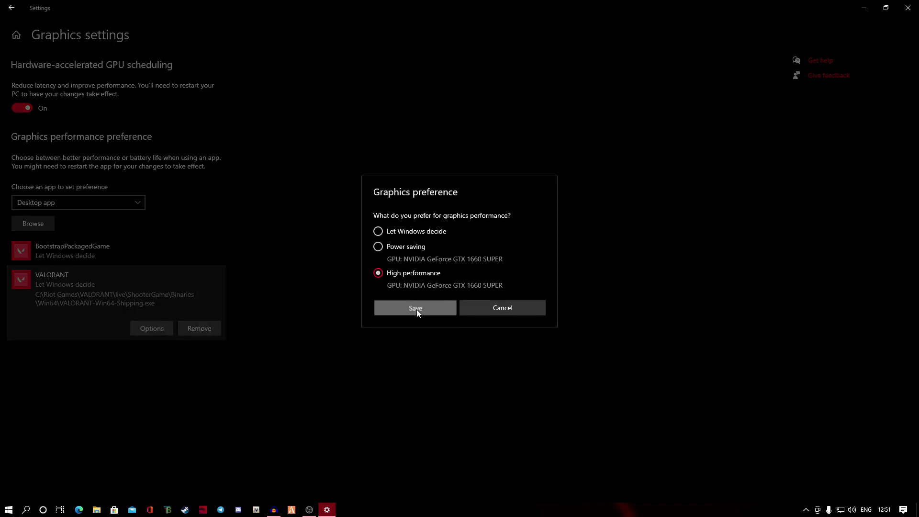
{"action": "left_click", "coordinate": [148, 249]}
{"action": "left_click", "coordinate": [161, 290]}
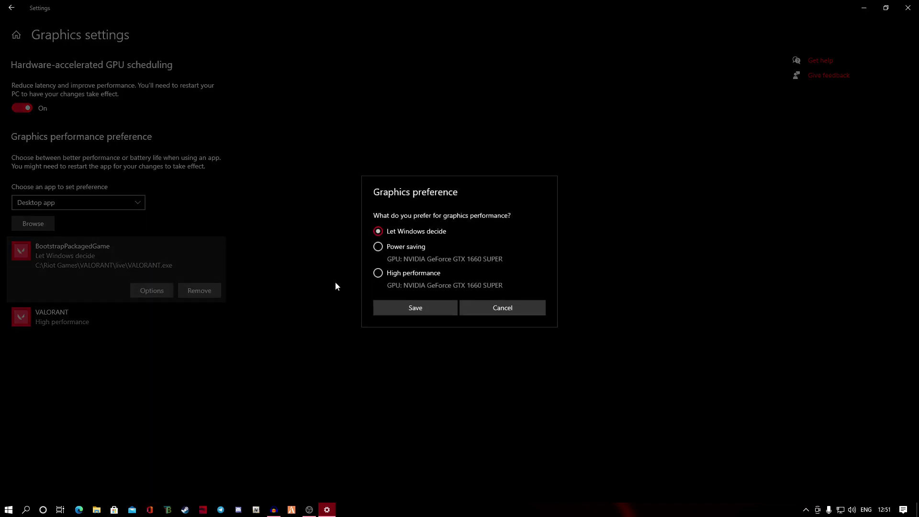
{"action": "left_click", "coordinate": [406, 308]}
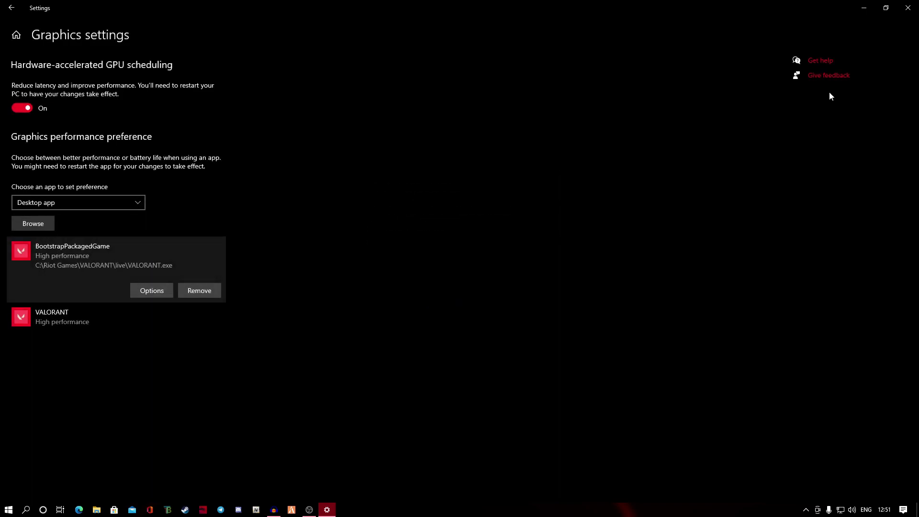
Close Settings and refresh the desktop.
{"action": "left_click", "coordinate": [908, 8]}
{"action": "right_click", "coordinate": [174, 91]}
{"action": "left_click", "coordinate": [251, 125]}
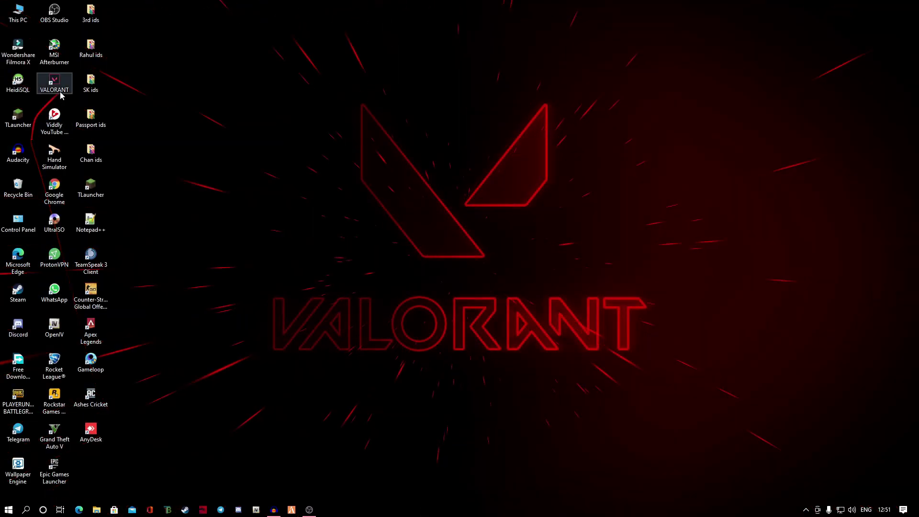
Open the VALORANT shortcut's file location and go to the Riot Games\VALORANT\live folder.
{"action": "right_click", "coordinate": [54, 84]}
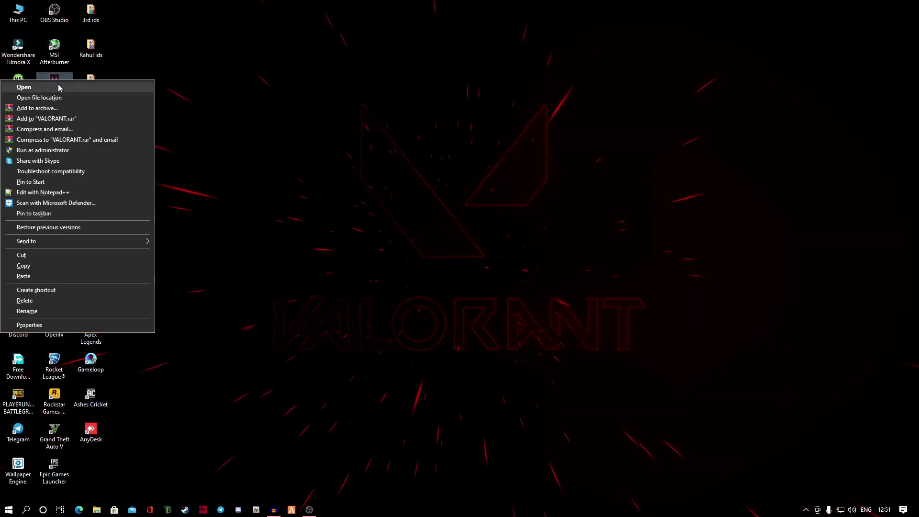
{"action": "left_click", "coordinate": [63, 98]}
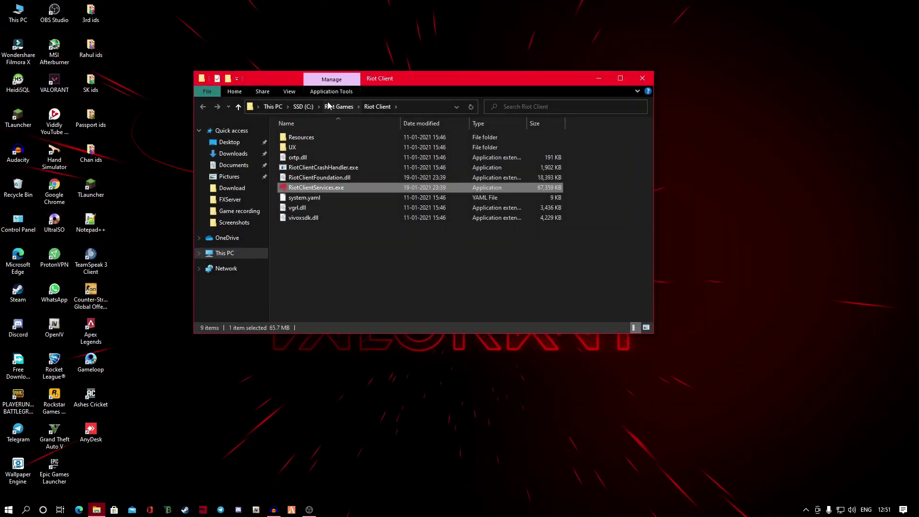
{"action": "left_click", "coordinate": [350, 109]}
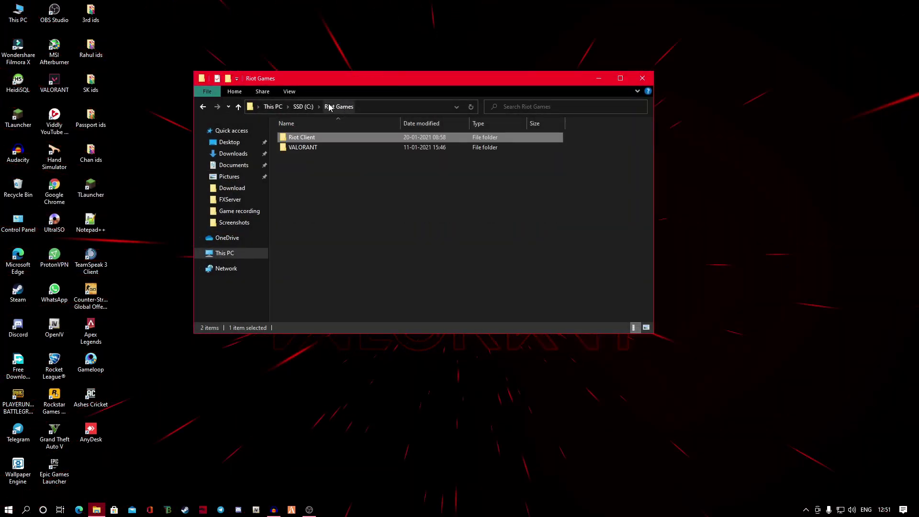
{"action": "double_click", "coordinate": [311, 148]}
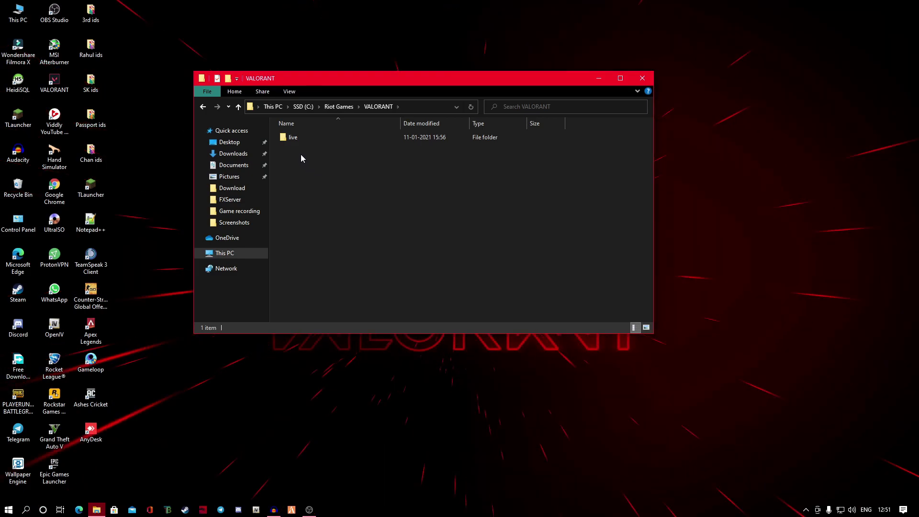
{"action": "double_click", "coordinate": [309, 138]}
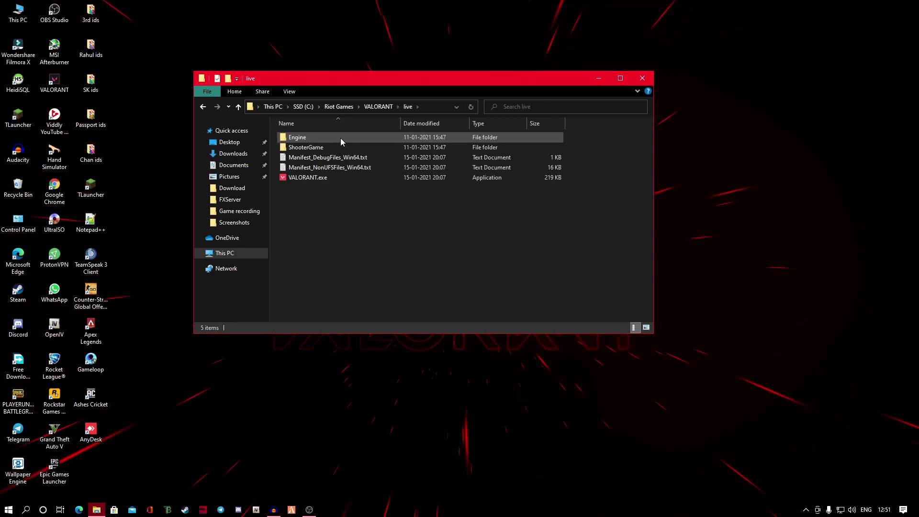
In VALORANT.exe's compatibility properties, enable the high DPI scaling override performed by Application and confirm the properties.
{"action": "right_click", "coordinate": [302, 180]}
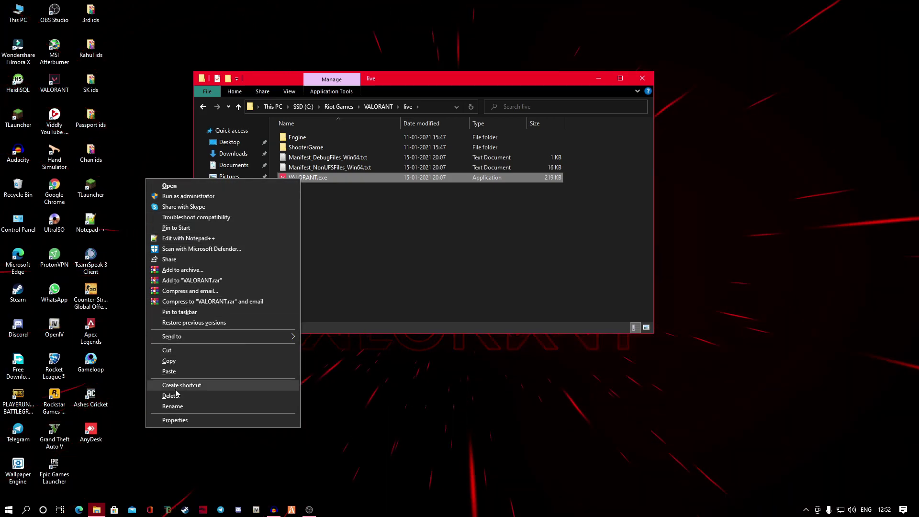
{"action": "left_click", "coordinate": [175, 420]}
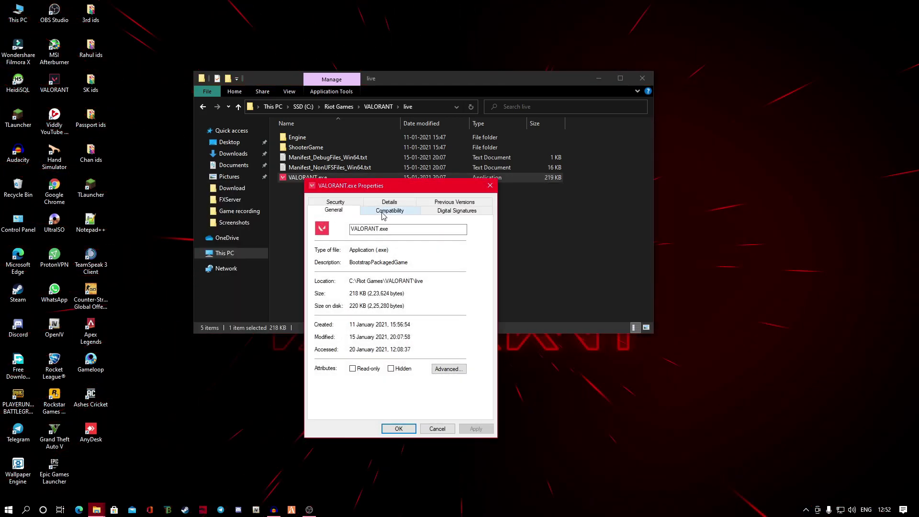
{"action": "left_click", "coordinate": [386, 214]}
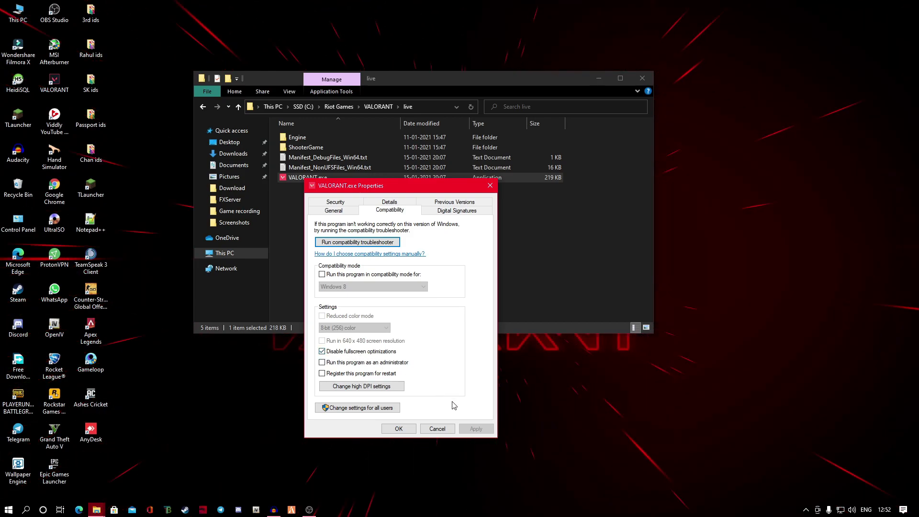
{"action": "left_click", "coordinate": [383, 387]}
{"action": "left_click", "coordinate": [395, 367]}
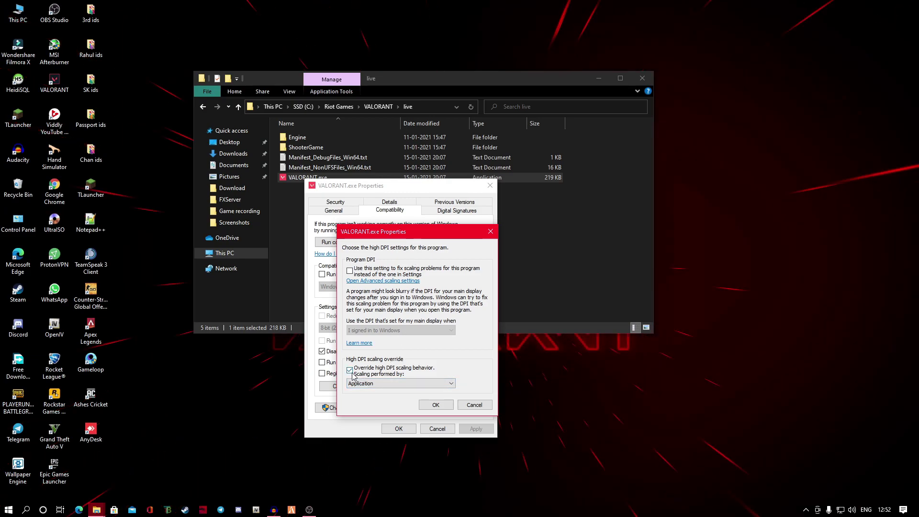
{"action": "left_click", "coordinate": [437, 405]}
{"action": "left_click", "coordinate": [399, 429]}
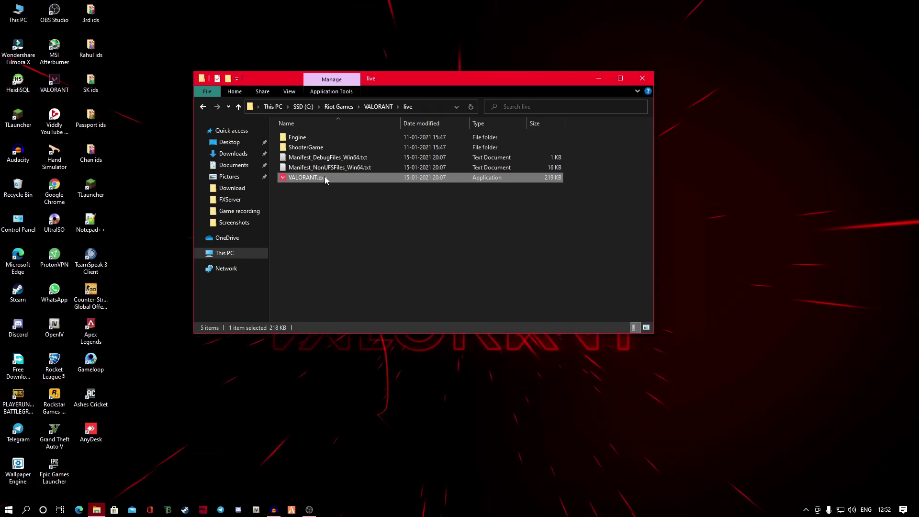
Open the properties of VALORANT-Win64-Shipping.exe in the ShooterGame\Binaries\Win64 folder.
{"action": "double_click", "coordinate": [316, 148]}
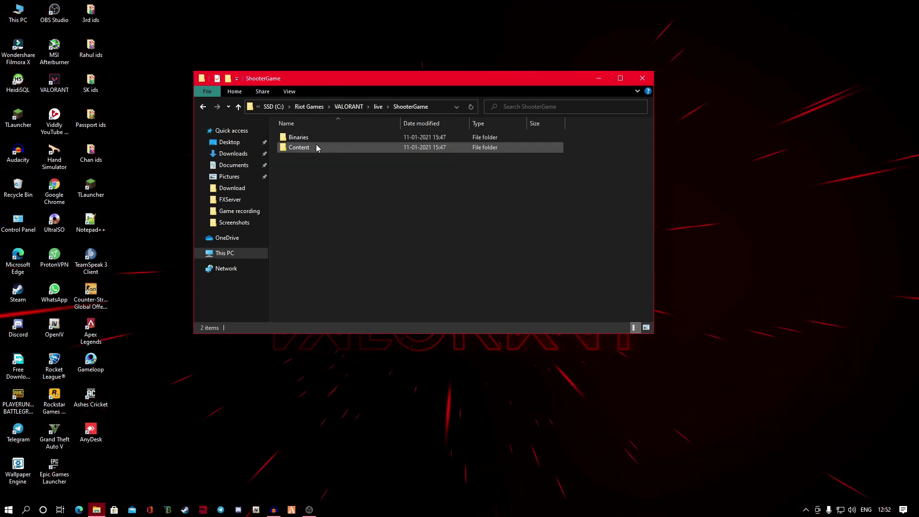
{"action": "double_click", "coordinate": [310, 139]}
{"action": "double_click", "coordinate": [306, 137]}
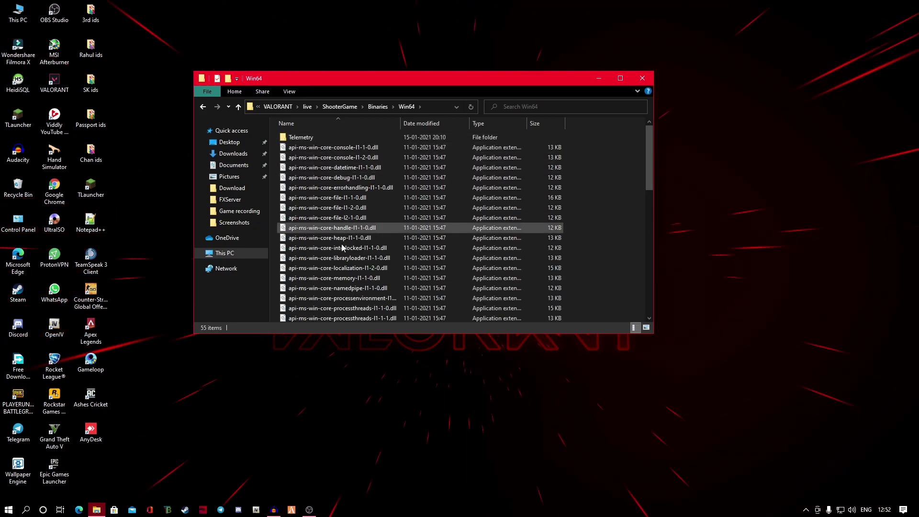
{"action": "scroll", "coordinate": [342, 234], "scroll_direction": "down", "scroll_amount": 12}
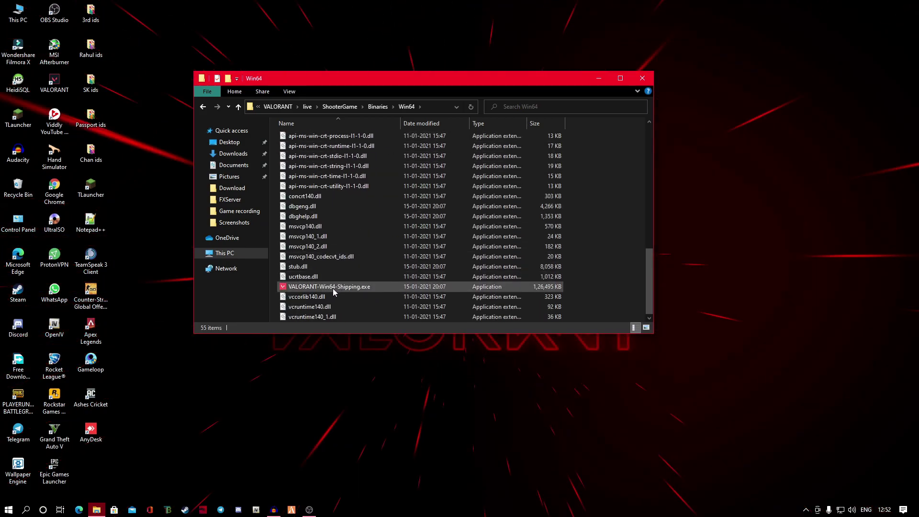
{"action": "right_click", "coordinate": [332, 288]}
{"action": "left_click", "coordinate": [162, 282]}
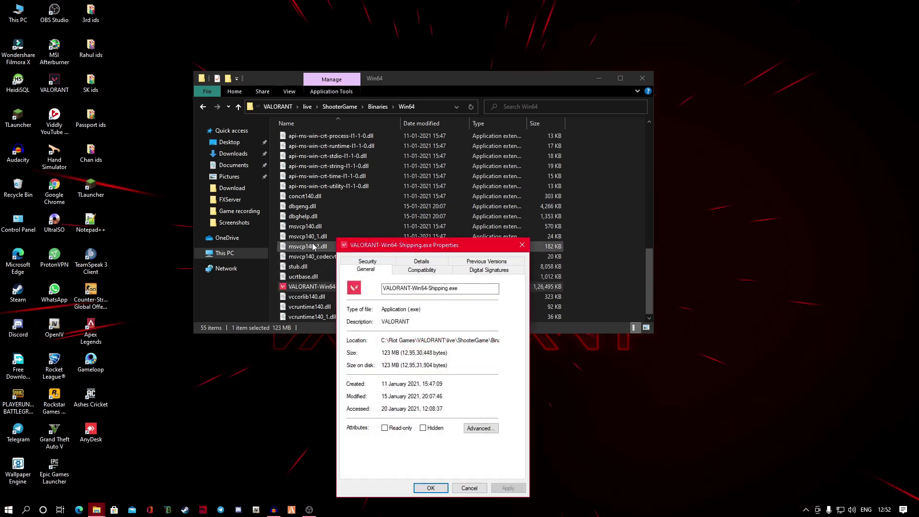
Check VALORANT-Win64-Shipping.exe's compatibility properties for the high DPI scaling override performed by Application and confirm both dialogs.
{"action": "left_click", "coordinate": [422, 269]}
{"action": "left_click_drag", "start_coordinate": [410, 251], "coordinate": [393, 166]}
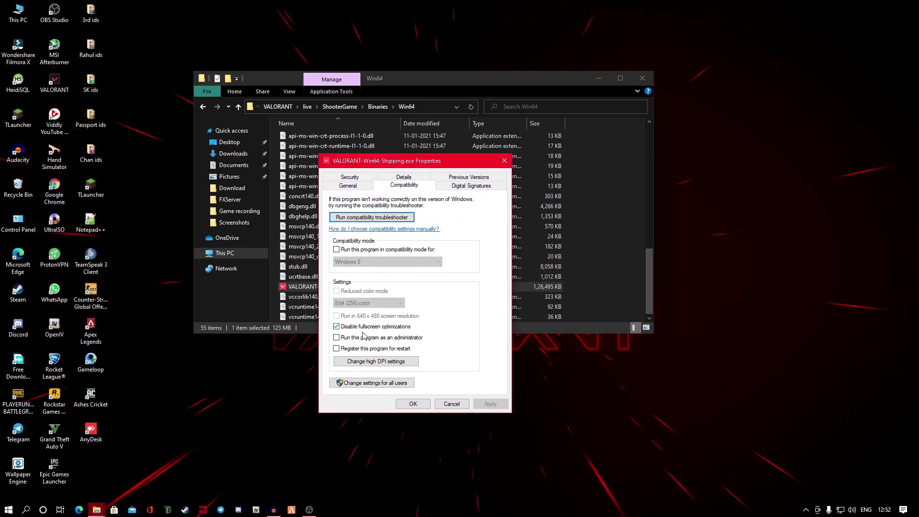
{"action": "left_click", "coordinate": [389, 362]}
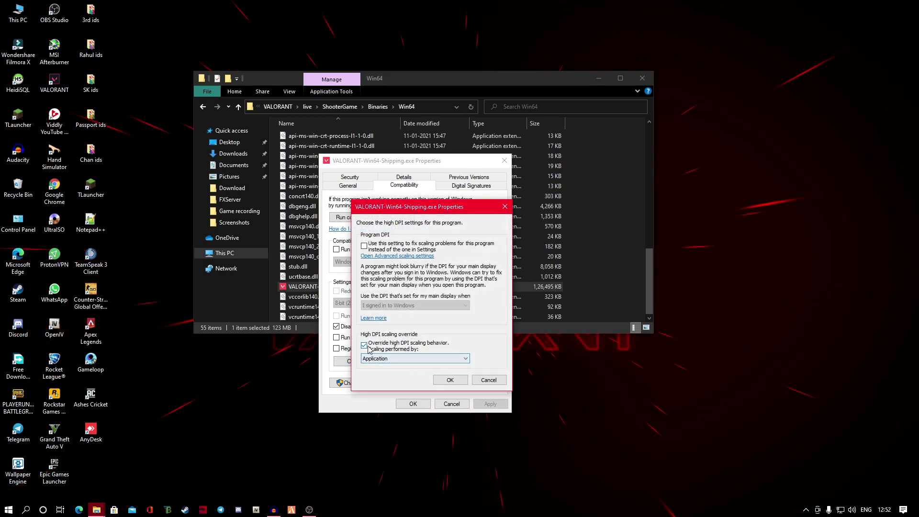
{"action": "left_click", "coordinate": [450, 380]}
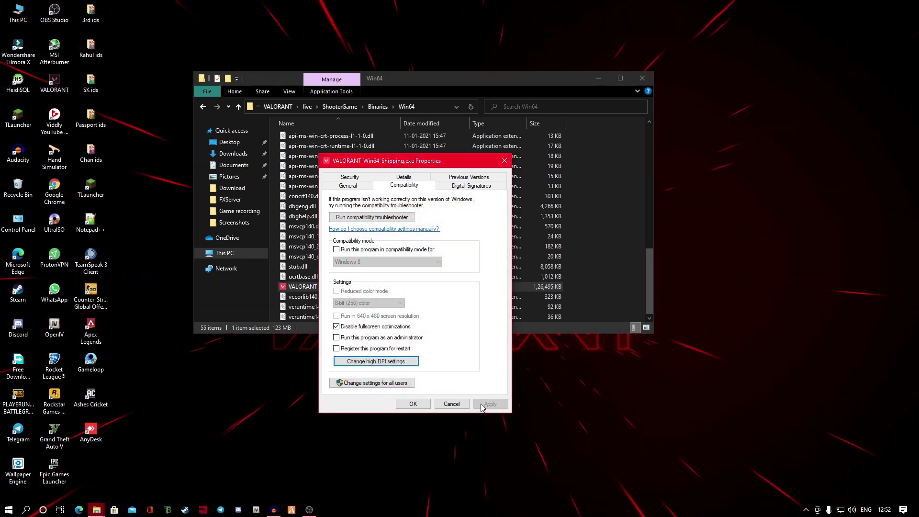
{"action": "left_click", "coordinate": [413, 404]}
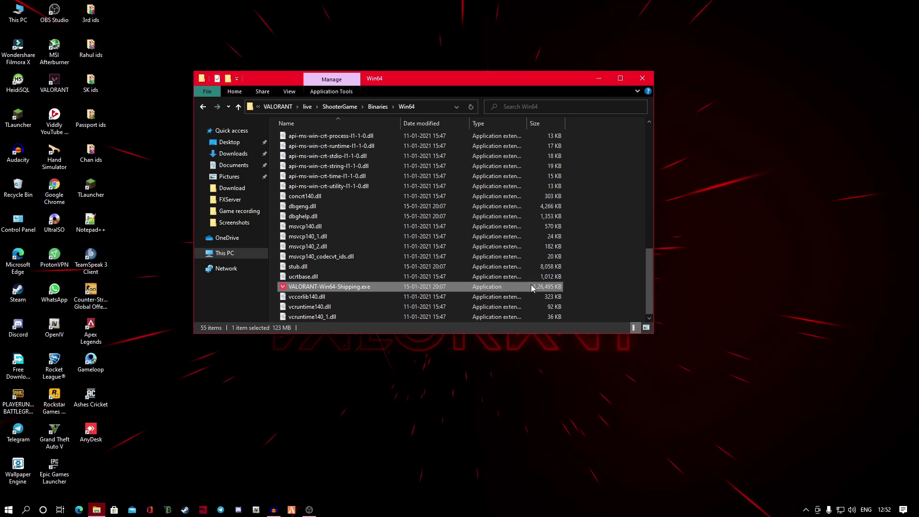
Go back to the ShooterGame folder, close the folder window and refresh the desktop.
{"action": "left_click", "coordinate": [203, 106]}
{"action": "left_click", "coordinate": [203, 107]}
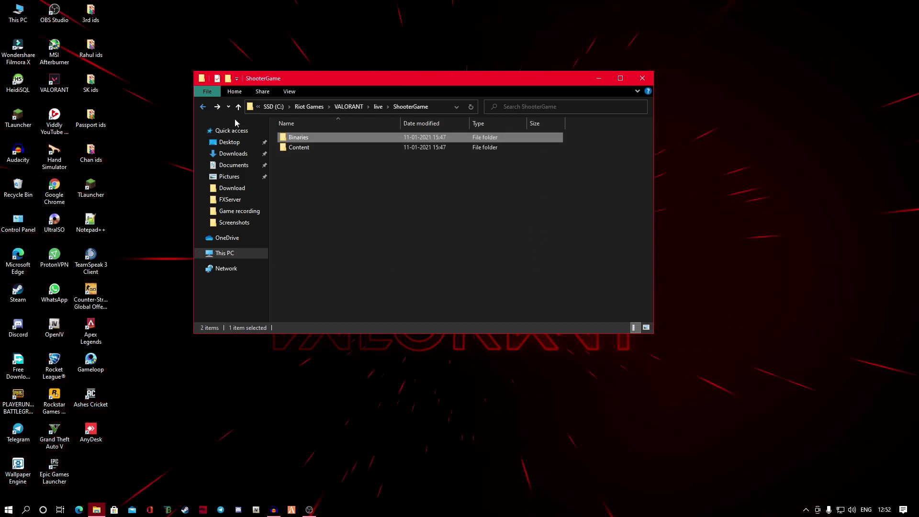
{"action": "left_click", "coordinate": [643, 78]}
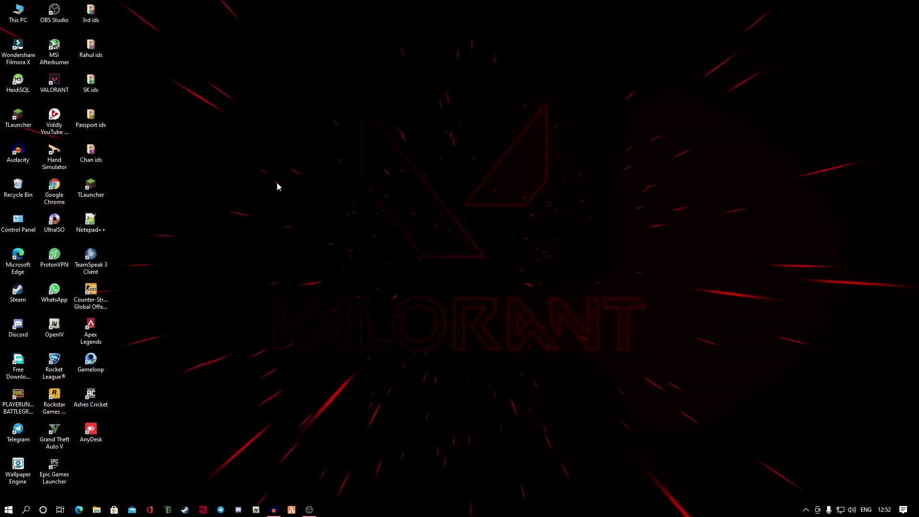
{"action": "right_click", "coordinate": [277, 186]}
{"action": "left_click", "coordinate": [208, 211]}
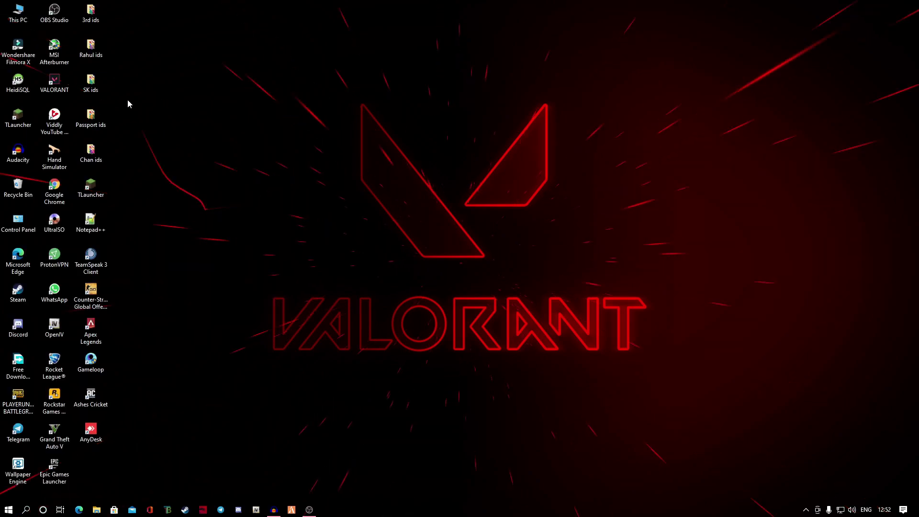
Launch VALORANT from the desktop and open Task Manager.
{"action": "left_click", "coordinate": [54, 78]}
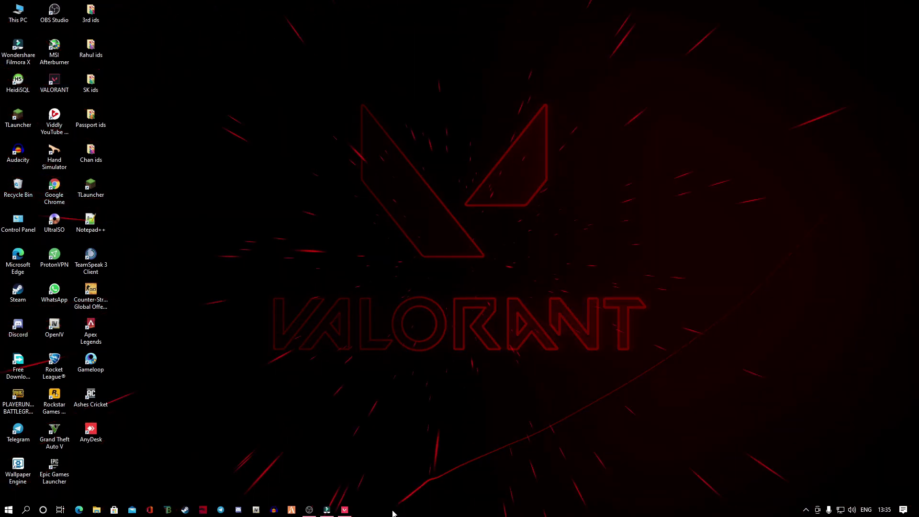
{"action": "right_click", "coordinate": [393, 513]}
{"action": "left_click", "coordinate": [411, 469]}
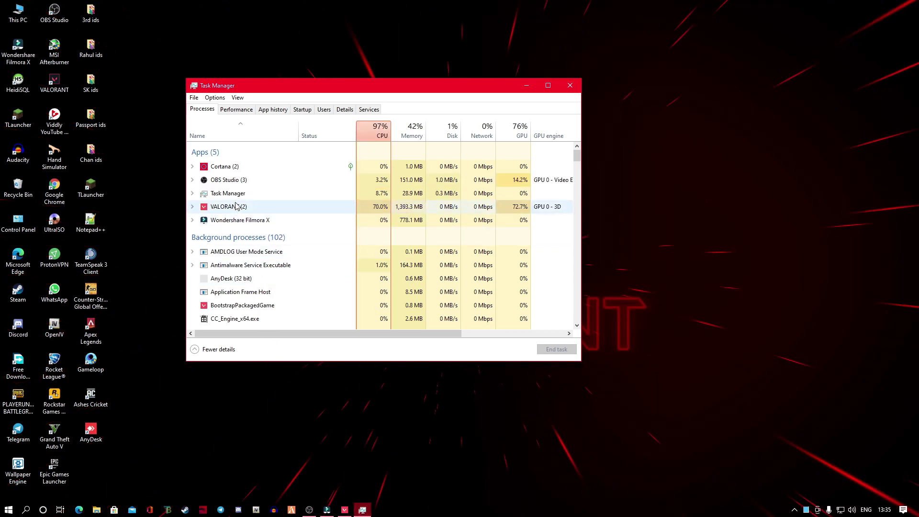
Go from the BootstrapPackagedGame background process to its VALORANT.exe entry in the process details.
{"action": "right_click", "coordinate": [236, 206]}
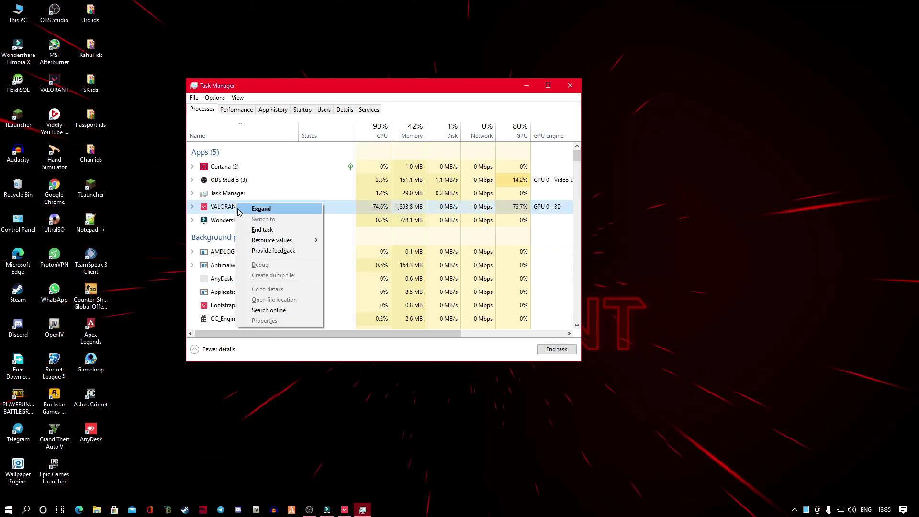
{"action": "left_click", "coordinate": [233, 206]}
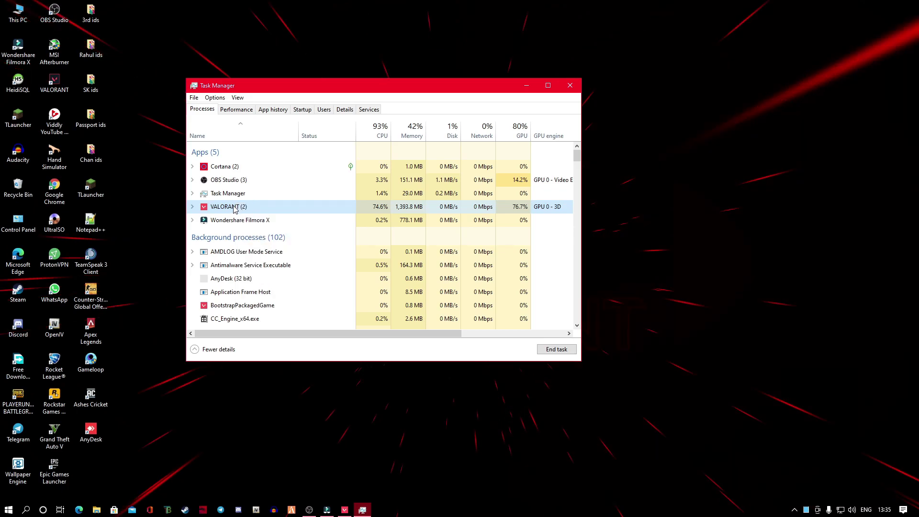
{"action": "right_click", "coordinate": [233, 310]}
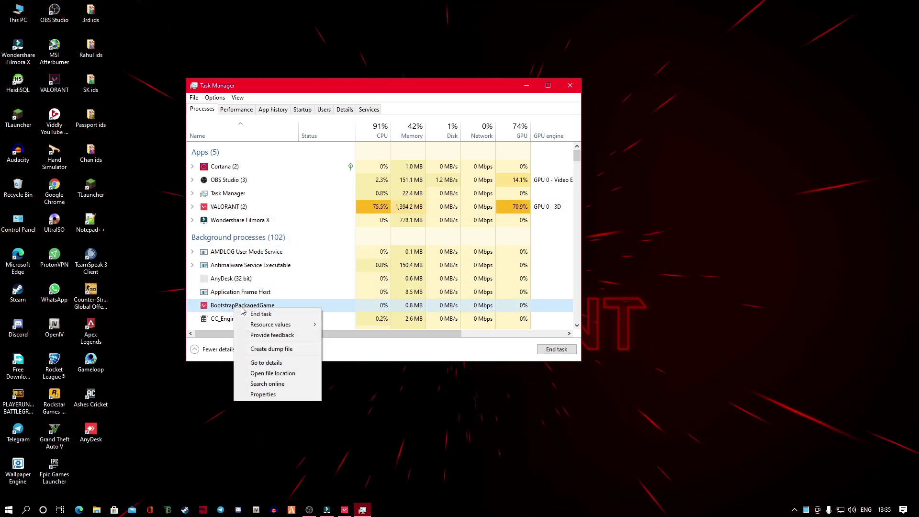
{"action": "mouse_move", "coordinate": [275, 329]}
{"action": "left_click", "coordinate": [271, 363]}
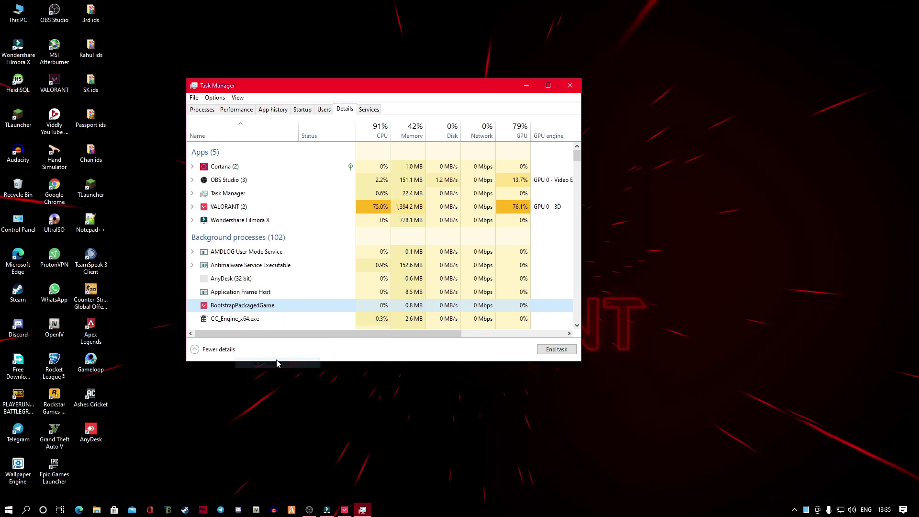
{"action": "scroll", "coordinate": [256, 280], "scroll_direction": "down", "scroll_amount": 2}
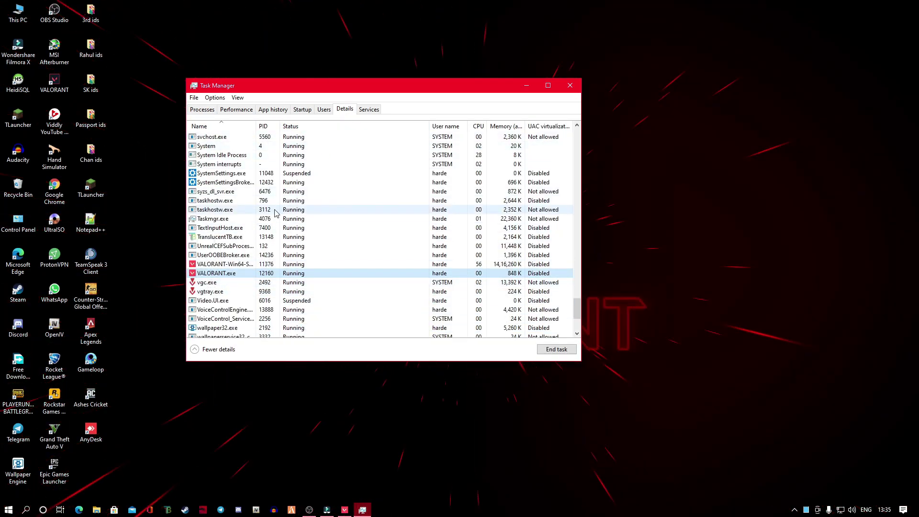
Set the priority of the VALORANT.exe process to Realtime and confirm the change.
{"action": "right_click", "coordinate": [208, 277]}
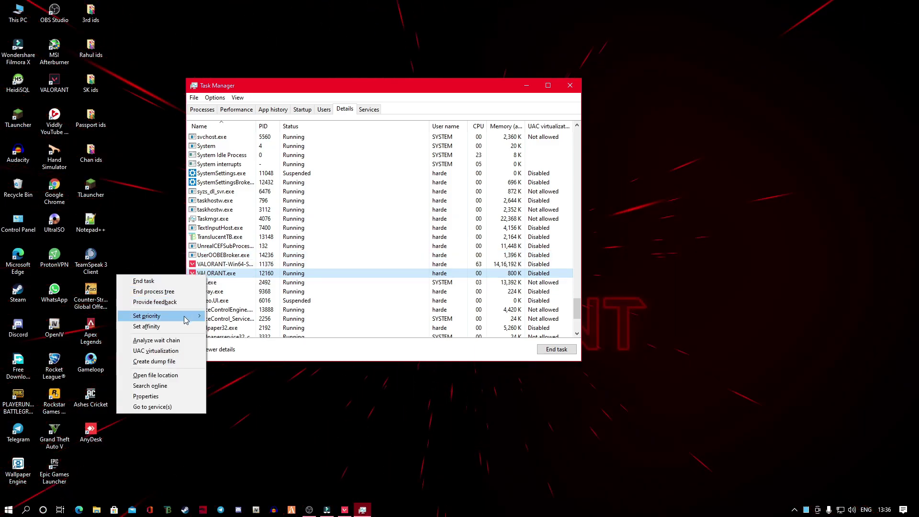
{"action": "mouse_move", "coordinate": [186, 319]}
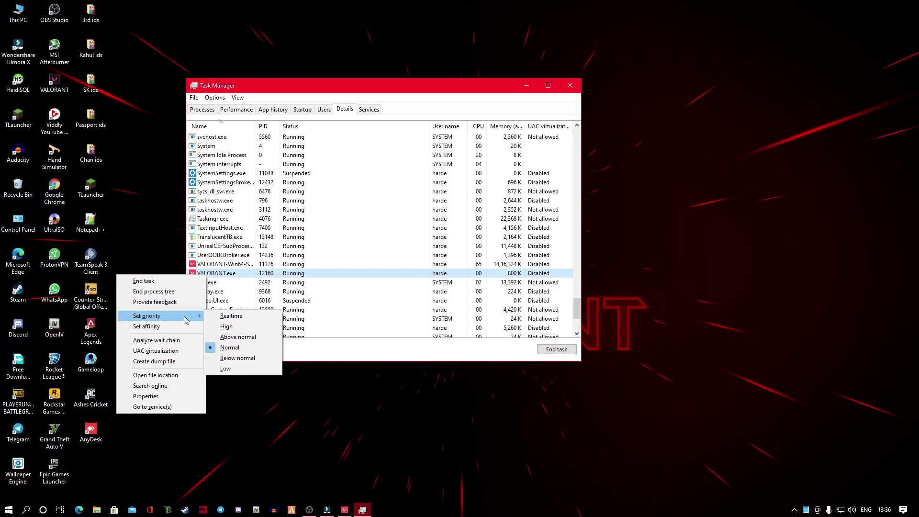
{"action": "left_click", "coordinate": [216, 317]}
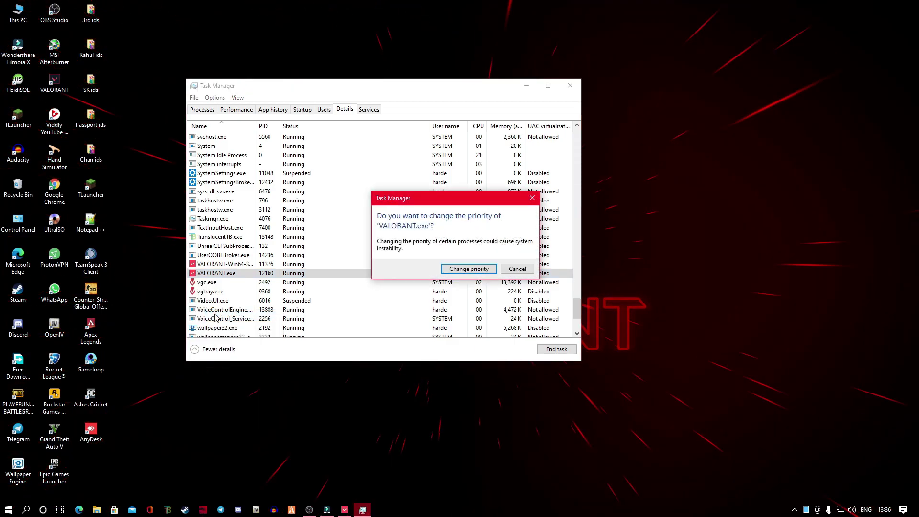
{"action": "left_click", "coordinate": [468, 268]}
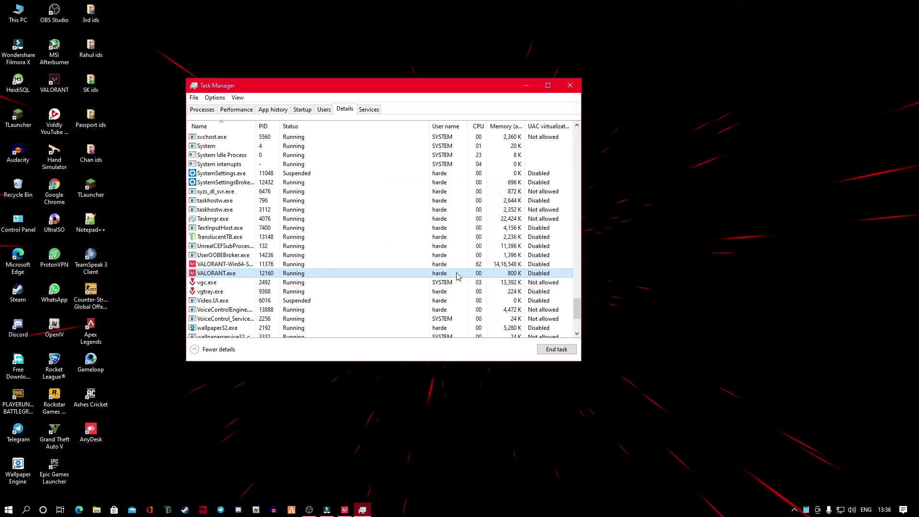
Set the priority of the VALORANT-Win64-Shipping.exe process to Realtime and confirm the change.
{"action": "right_click", "coordinate": [242, 264]}
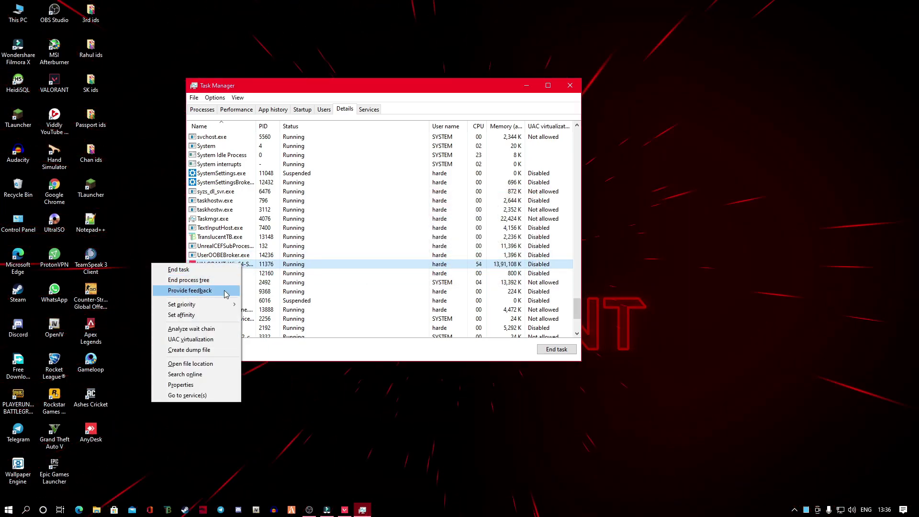
{"action": "mouse_move", "coordinate": [222, 305]}
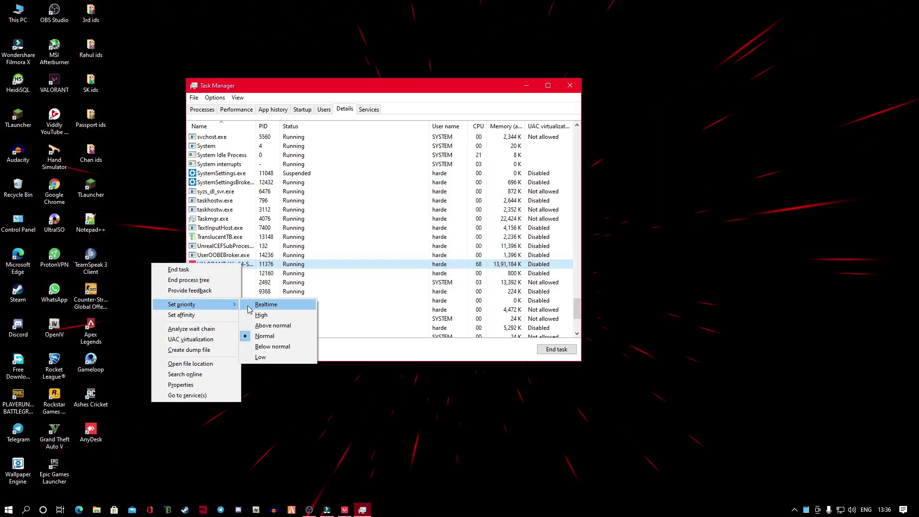
{"action": "left_click", "coordinate": [282, 305]}
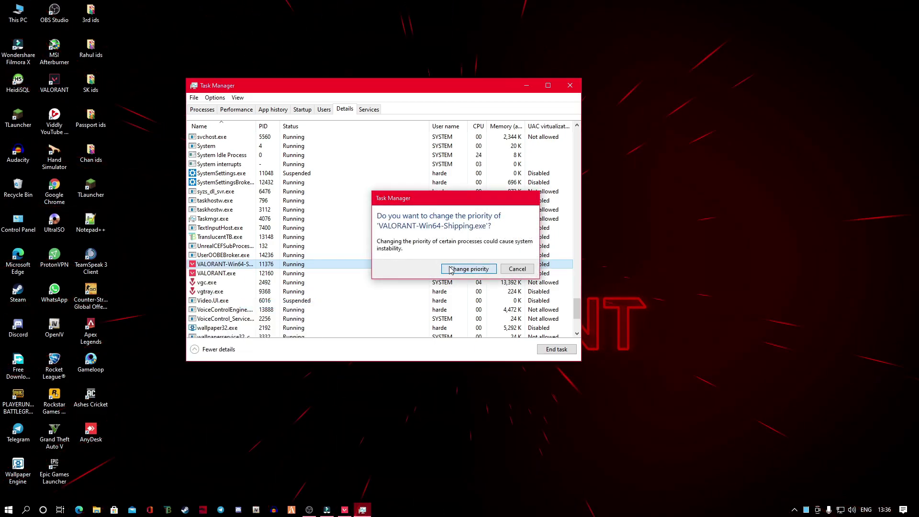
{"action": "left_click", "coordinate": [468, 269]}
Check the priority options of both the VALORANT.exe and VALORANT-Win64-Shipping.exe processes.
{"action": "left_click", "coordinate": [253, 273]}
{"action": "right_click", "coordinate": [237, 274]}
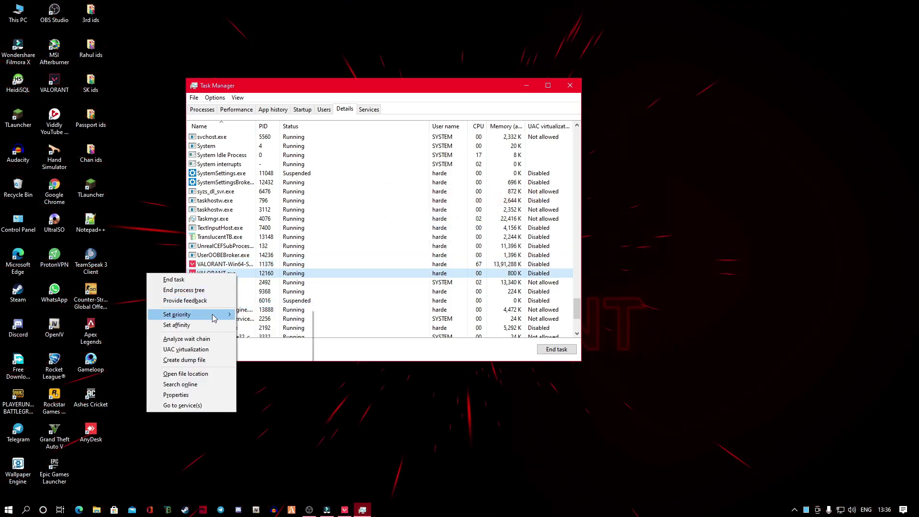
{"action": "mouse_move", "coordinate": [211, 314]}
{"action": "left_click", "coordinate": [245, 276]}
{"action": "scroll", "coordinate": [246, 277], "scroll_direction": "down", "scroll_amount": 1}
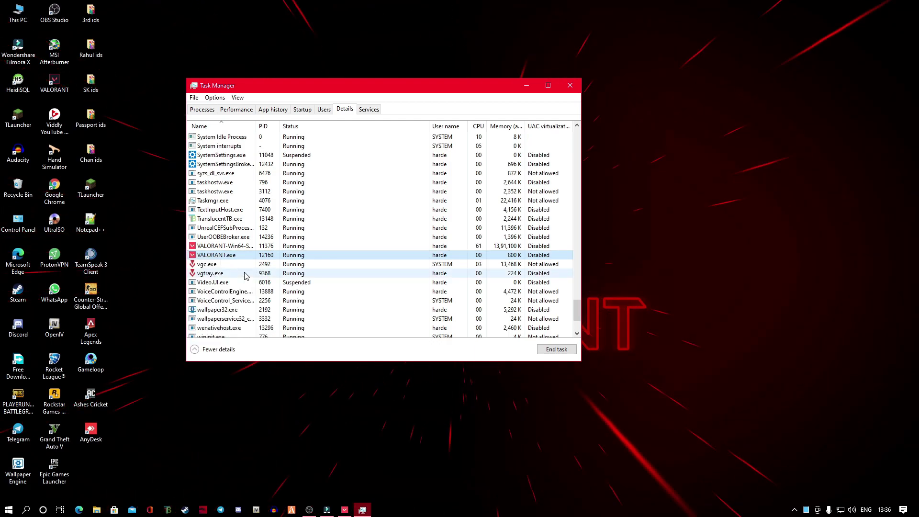
{"action": "right_click", "coordinate": [216, 252]}
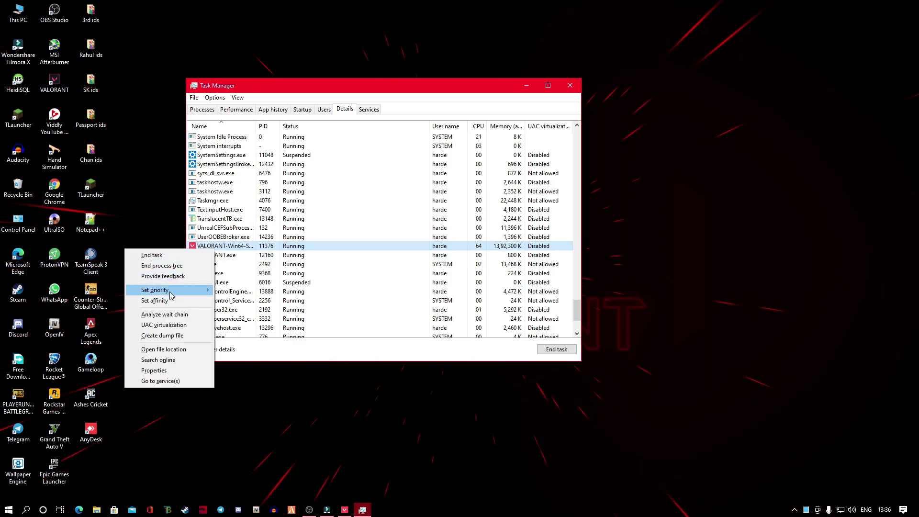
{"action": "mouse_move", "coordinate": [214, 293]}
{"action": "right_click", "coordinate": [238, 259]}
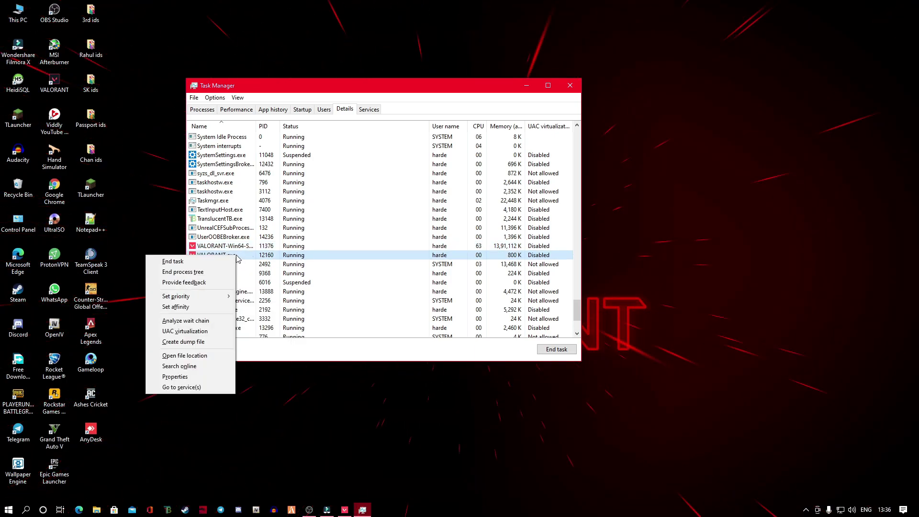
{"action": "mouse_move", "coordinate": [214, 297]}
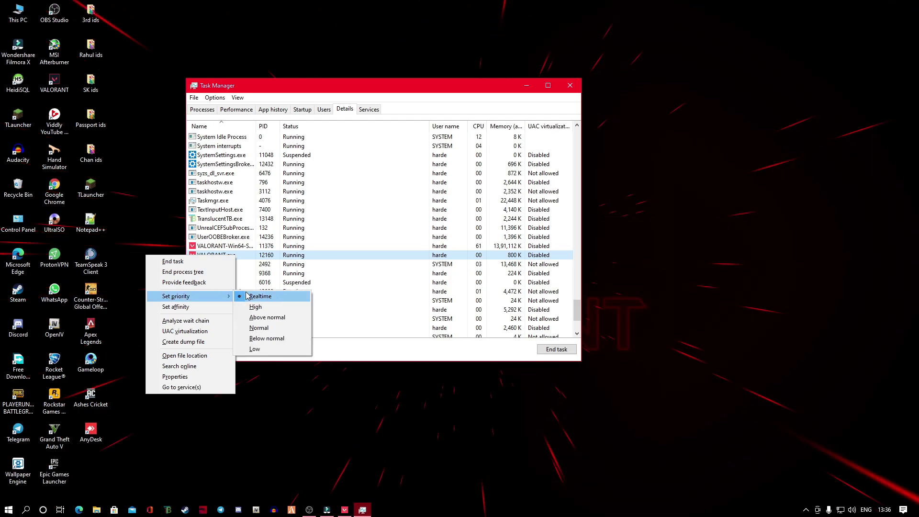
{"action": "left_click", "coordinate": [256, 277]}
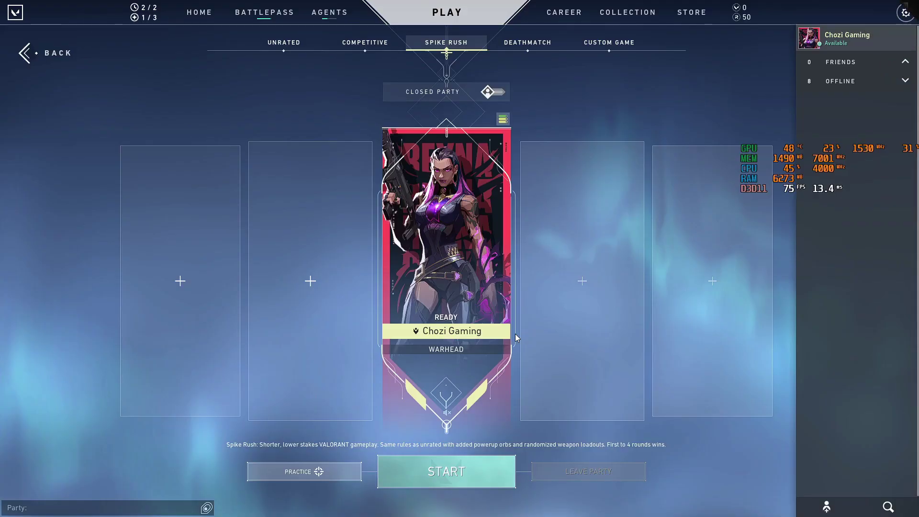
In the VALORANT game, open the general video settings.
{"action": "left_click", "coordinate": [905, 12]}
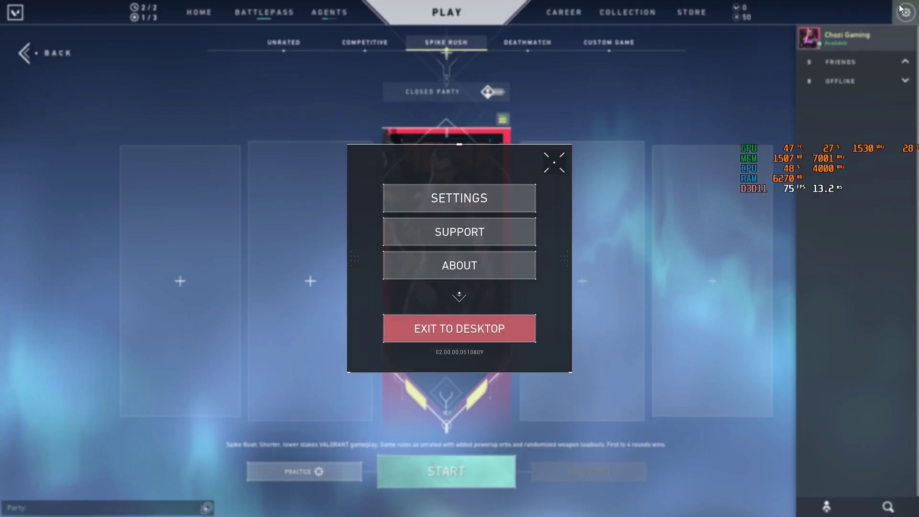
{"action": "left_click", "coordinate": [495, 202]}
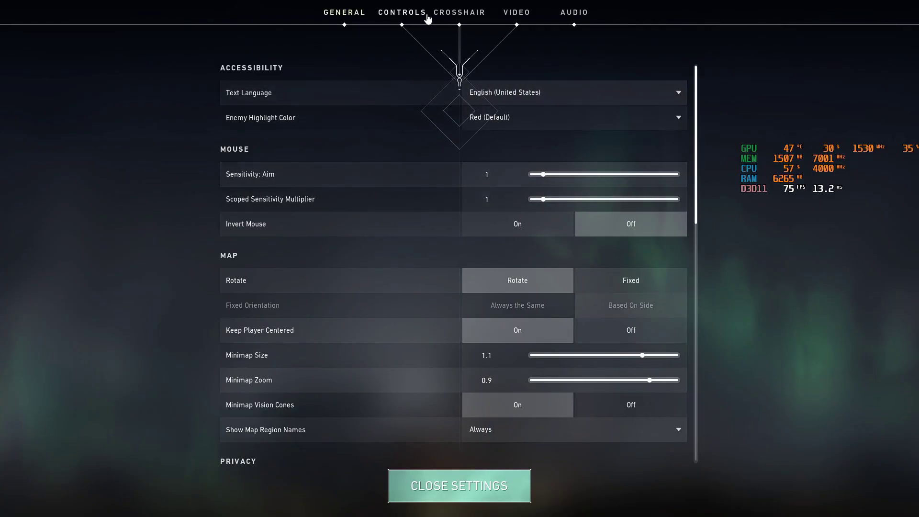
{"action": "left_click", "coordinate": [514, 13]}
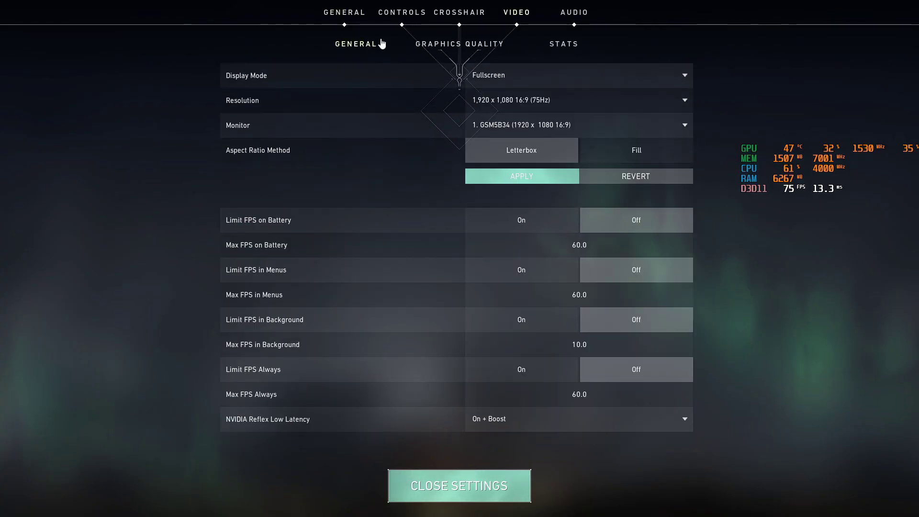
Review the available display modes and resolutions in VALORANT's general video settings.
{"action": "left_click", "coordinate": [483, 78]}
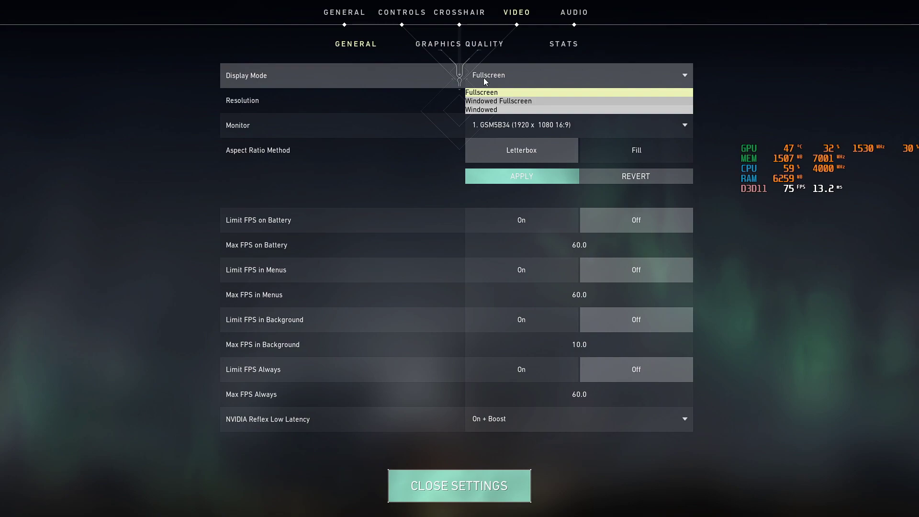
{"action": "left_click", "coordinate": [484, 77]}
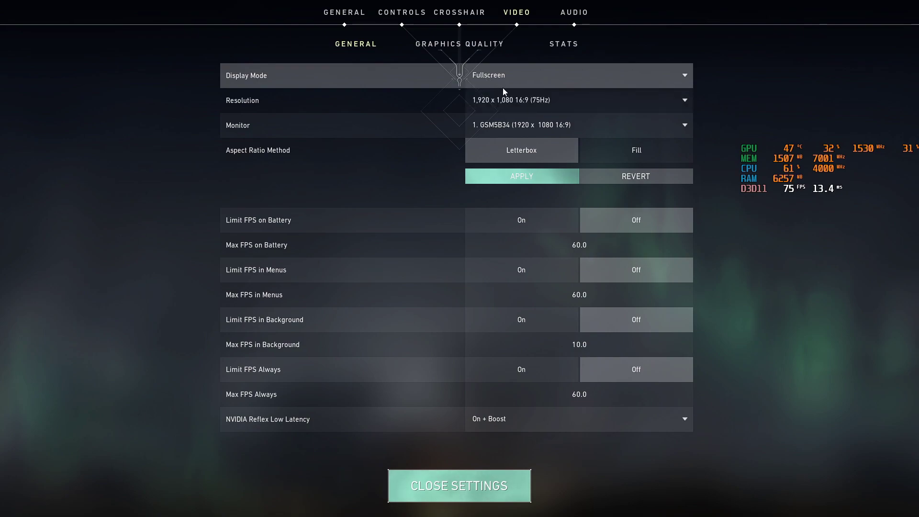
{"action": "left_click", "coordinate": [509, 99]}
{"action": "left_click", "coordinate": [509, 100]}
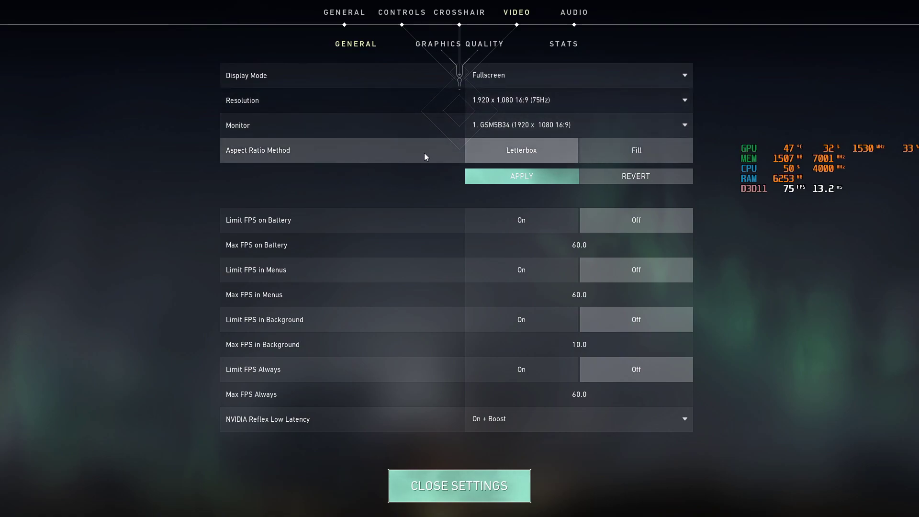
{"action": "left_click", "coordinate": [682, 100]}
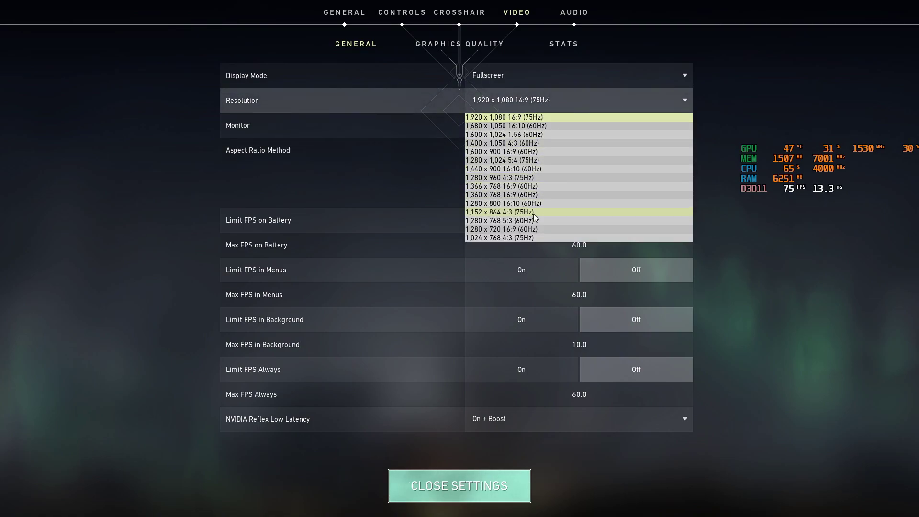
{"action": "left_click", "coordinate": [646, 103]}
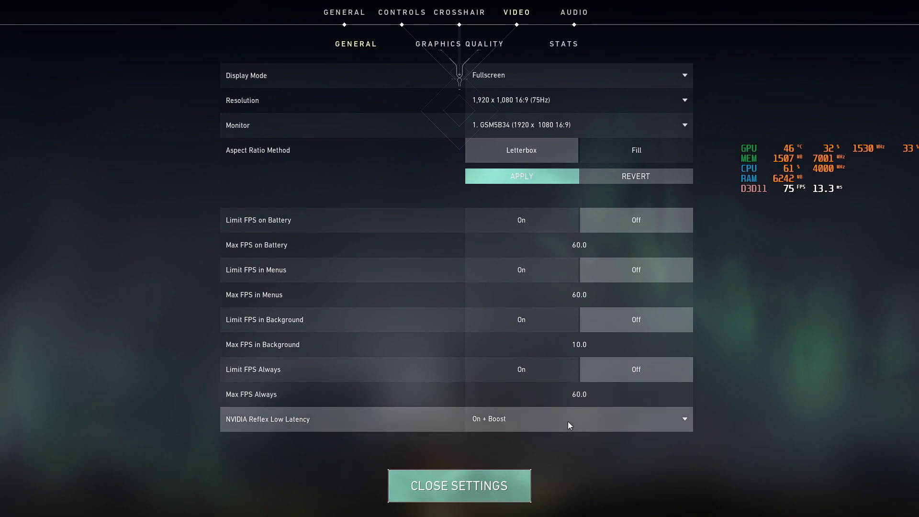
Review the NVIDIA Reflex Low Latency and background FPS settings, and set Limit FPS Always to Off.
{"action": "left_click", "coordinate": [552, 426]}
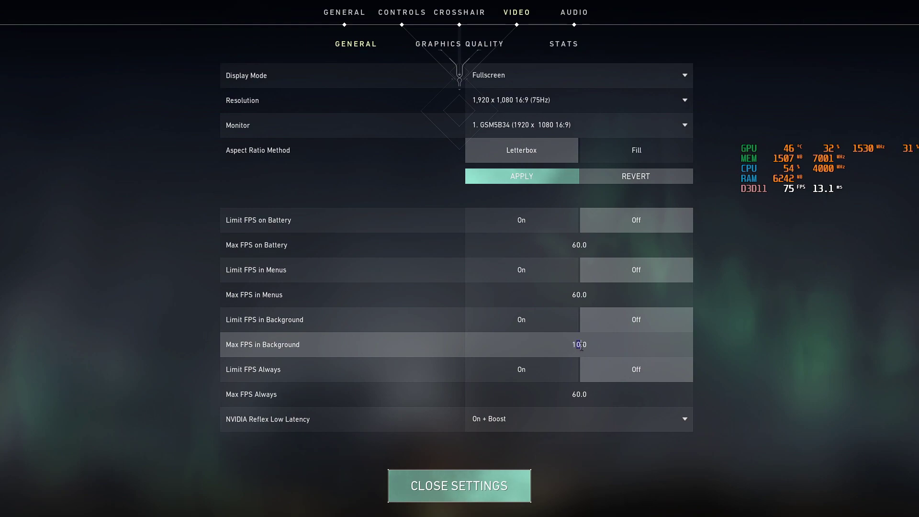
{"action": "left_click", "coordinate": [515, 355]}
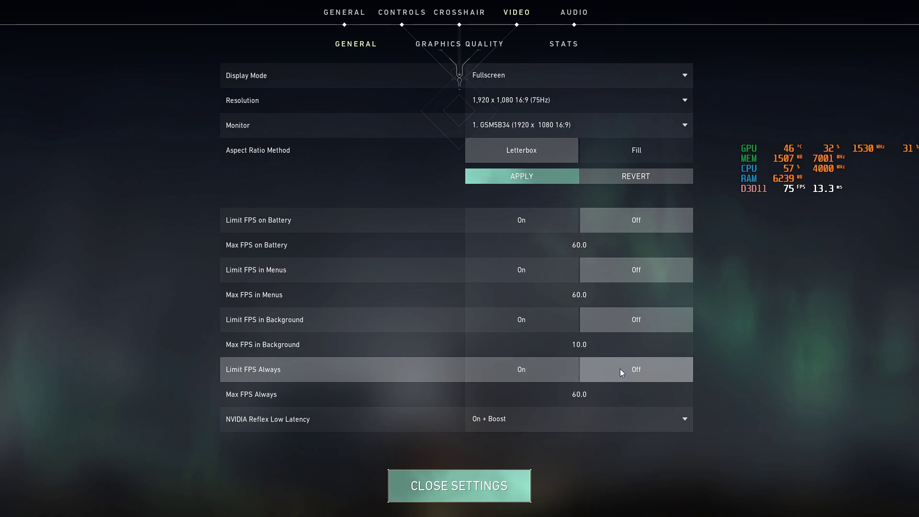
{"action": "left_click", "coordinate": [540, 373]}
{"action": "left_click", "coordinate": [601, 369]}
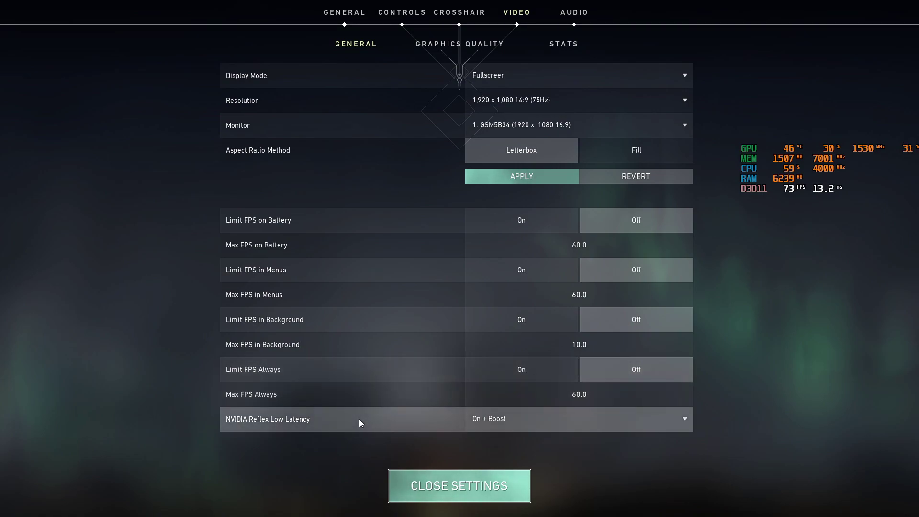